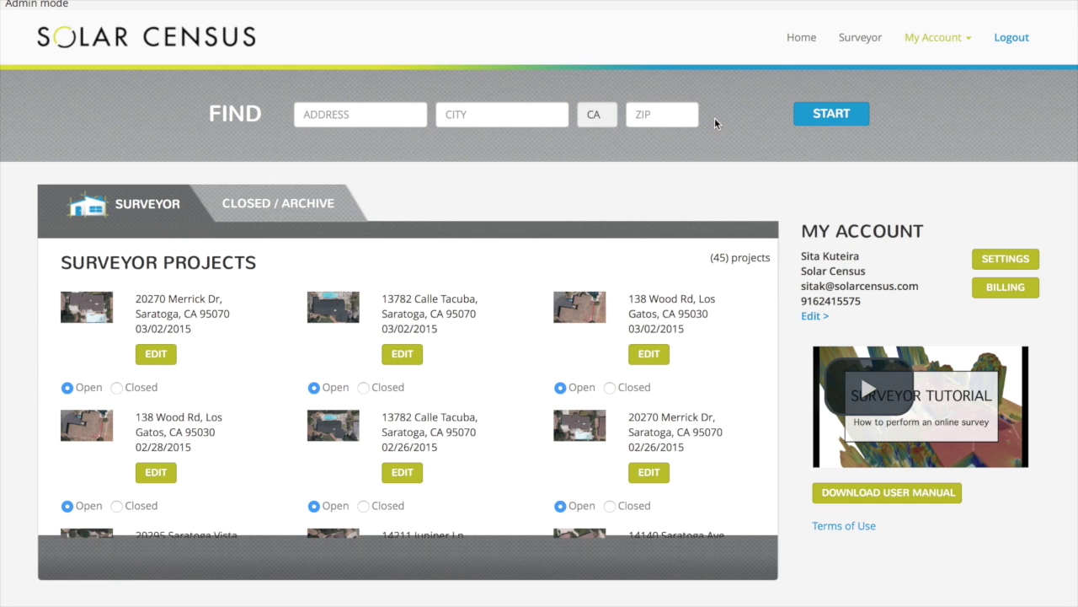
- On the survey map, search for the pasted street address in city saratoga, state ca
{"action": "left_click", "coordinate": [862, 38]}
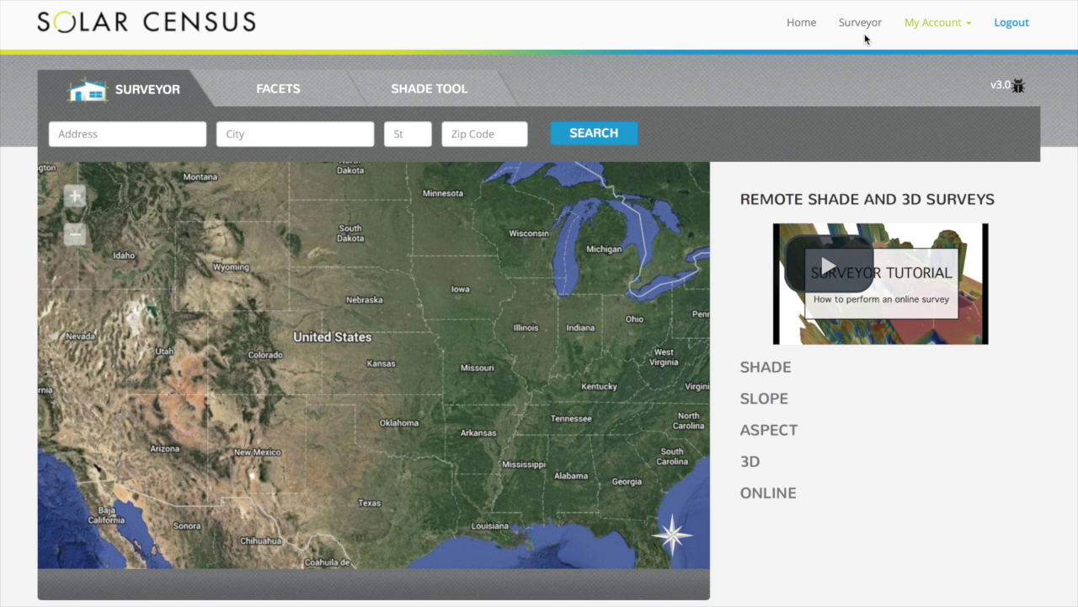
{"action": "left_click", "coordinate": [143, 136]}
{"action": "type", "text": "13782 Calle Tacuba"}
{"action": "key", "text": "Tab"}
{"action": "type", "text": "saratoga"}
{"action": "key", "text": "Tab"}
{"action": "type", "text": "ca"}
{"action": "left_click", "coordinate": [592, 133]}
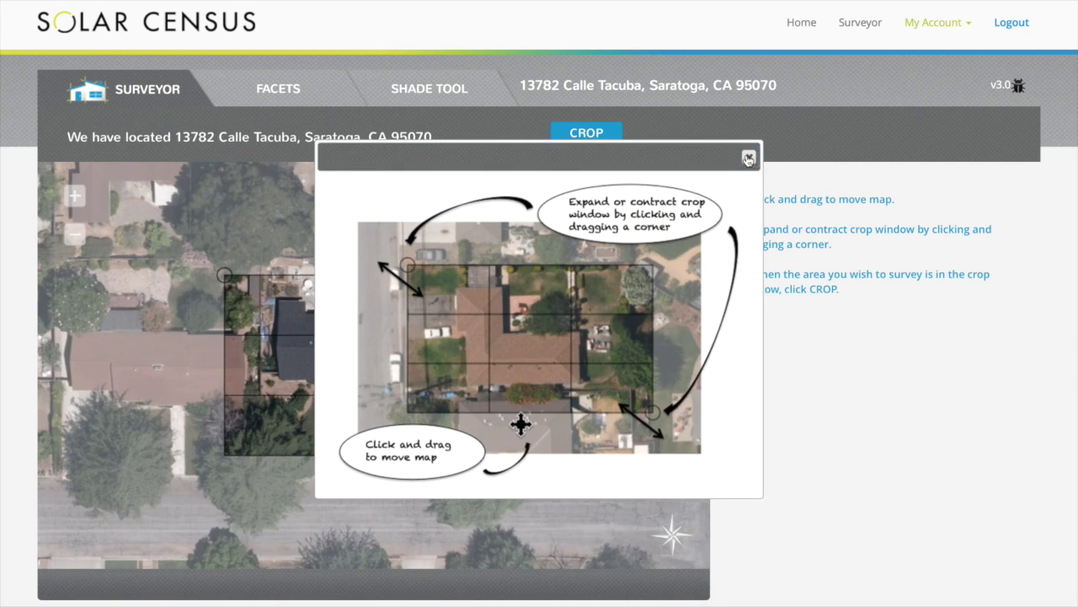
- Frame the house and its lot in the crop area, crop the map, and run the survey
{"action": "left_click", "coordinate": [747, 156]}
{"action": "left_click_drag", "start_coordinate": [225, 273], "coordinate": [216, 268]}
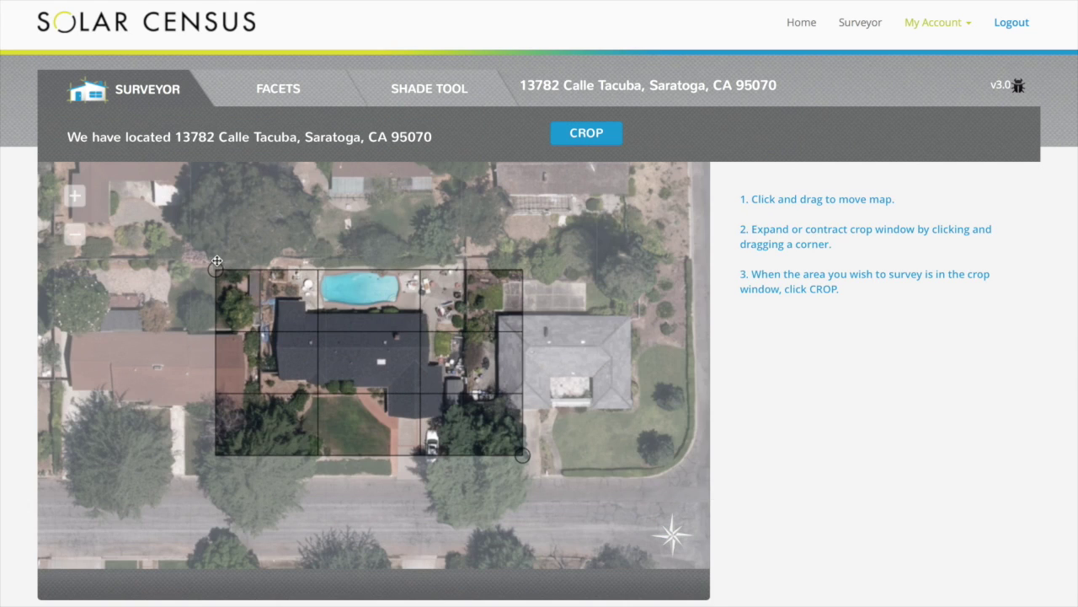
{"action": "left_click_drag", "start_coordinate": [399, 337], "coordinate": [397, 354]}
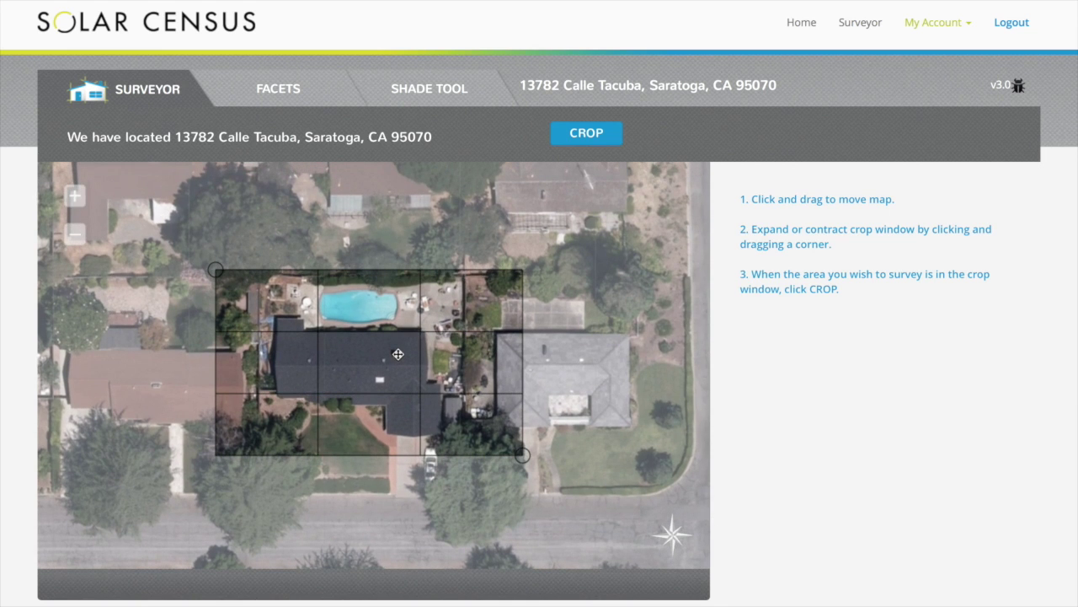
{"action": "left_click", "coordinate": [588, 140]}
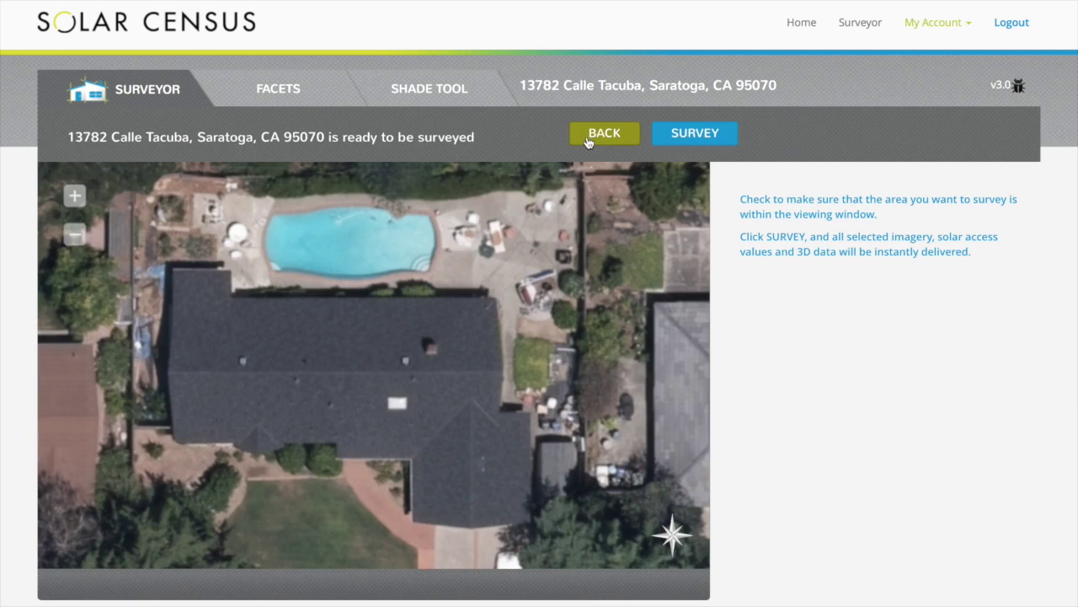
{"action": "left_click", "coordinate": [699, 136]}
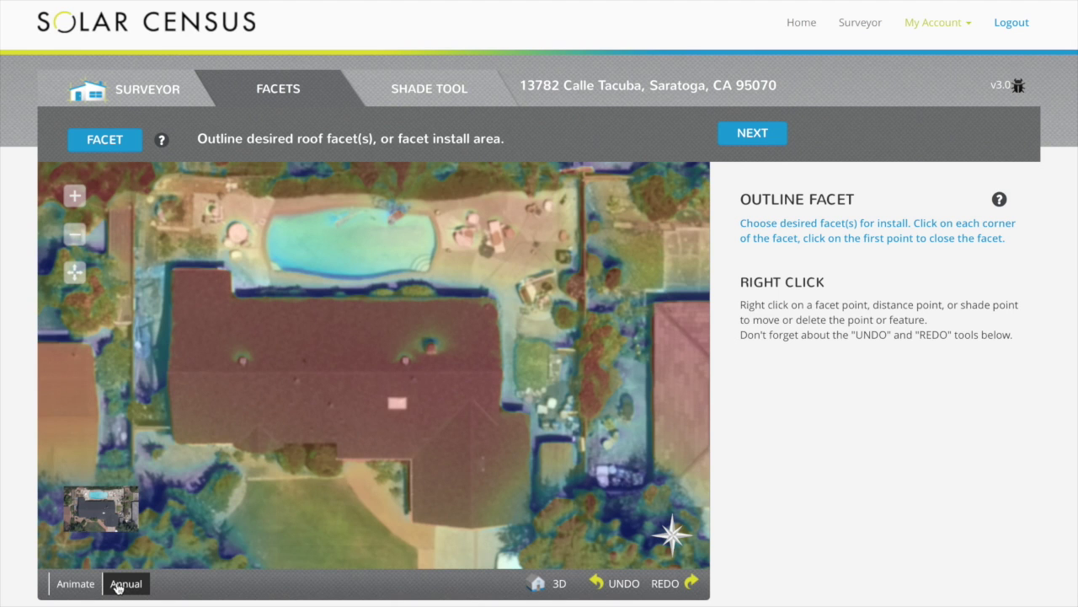
- Switch to plain satellite imagery and outline the lower main roof as facet A with five corners
{"action": "left_click", "coordinate": [84, 585]}
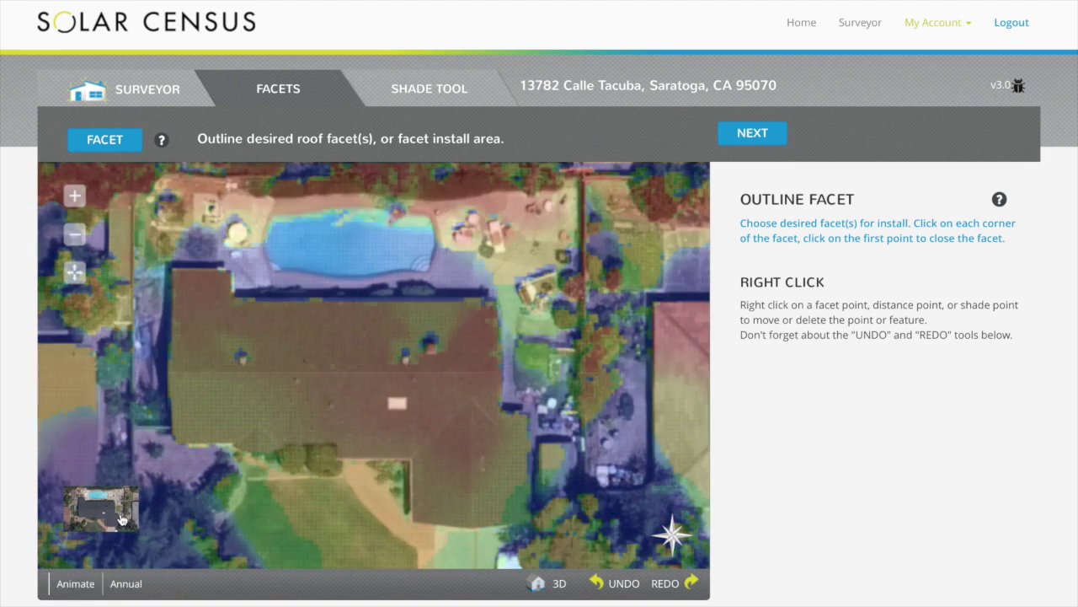
{"action": "left_click", "coordinate": [118, 510]}
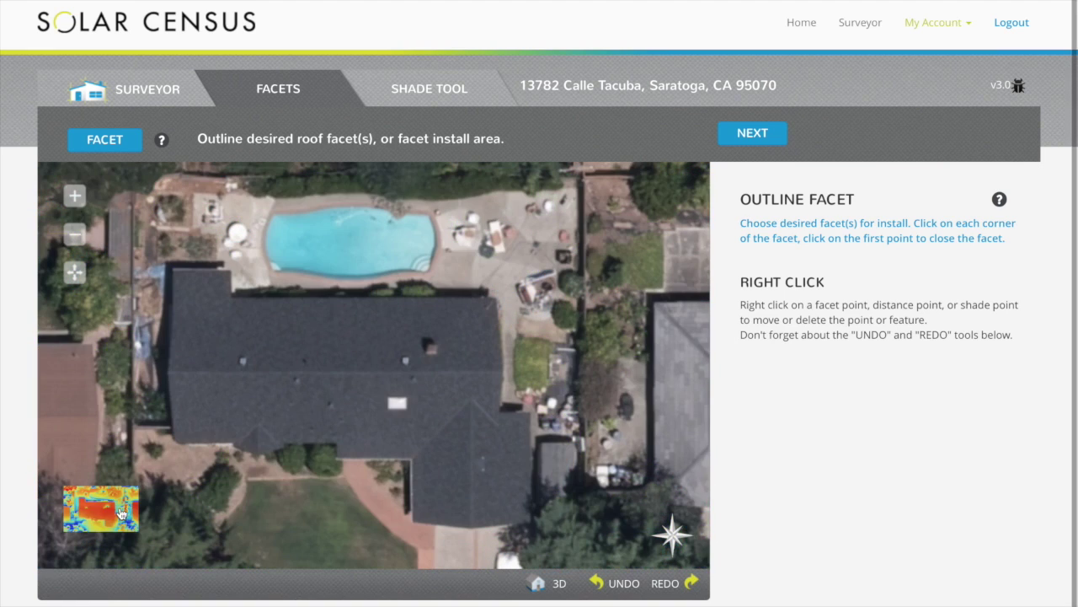
{"action": "left_click", "coordinate": [176, 441]}
{"action": "left_click", "coordinate": [169, 375]}
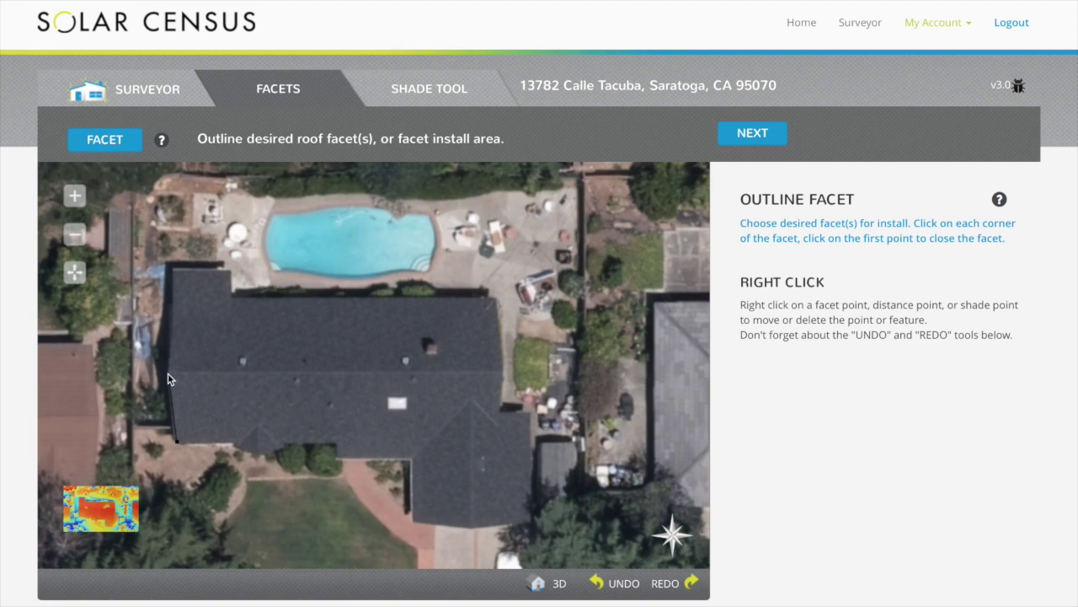
{"action": "left_click", "coordinate": [473, 400]}
{"action": "left_click", "coordinate": [337, 444]}
{"action": "left_click", "coordinate": [280, 444]}
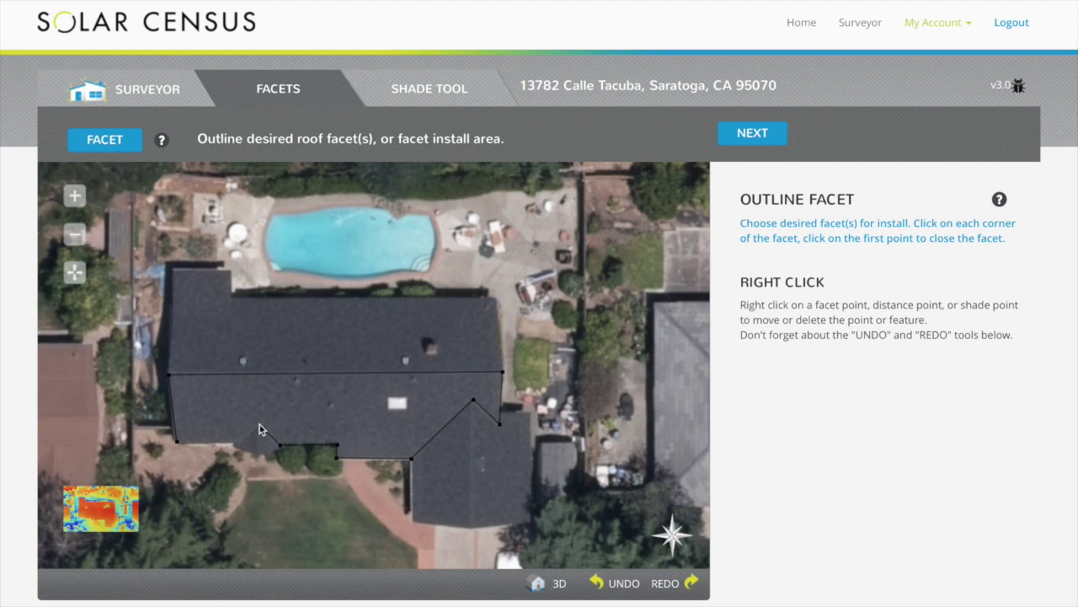
{"action": "left_click", "coordinate": [178, 441]}
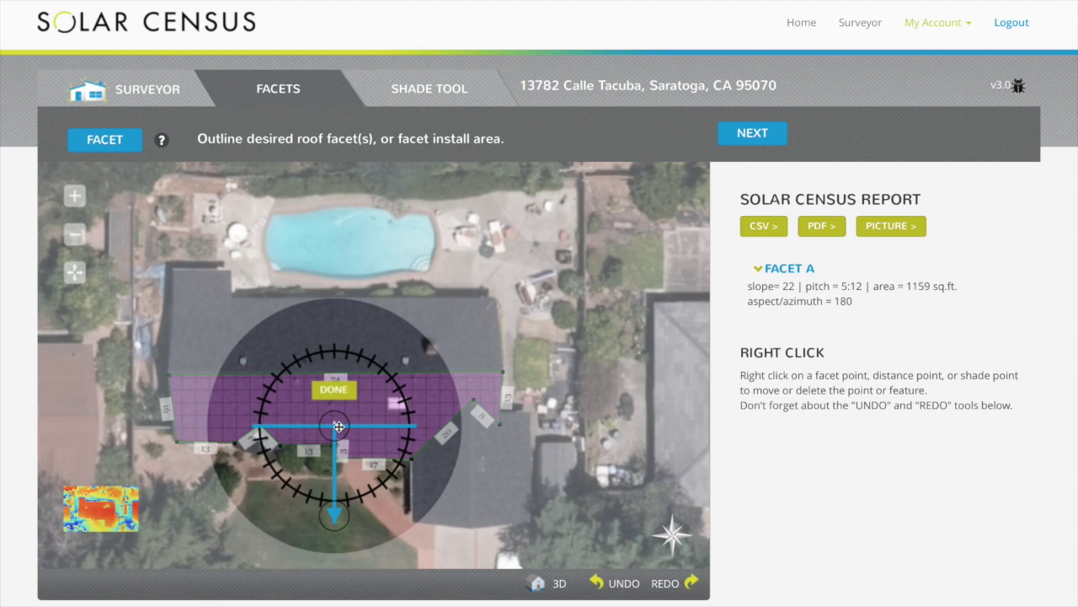
- Place the pitch compass over facet A and confirm the facet at azimuth 180
{"action": "left_click_drag", "start_coordinate": [338, 427], "coordinate": [337, 378]}
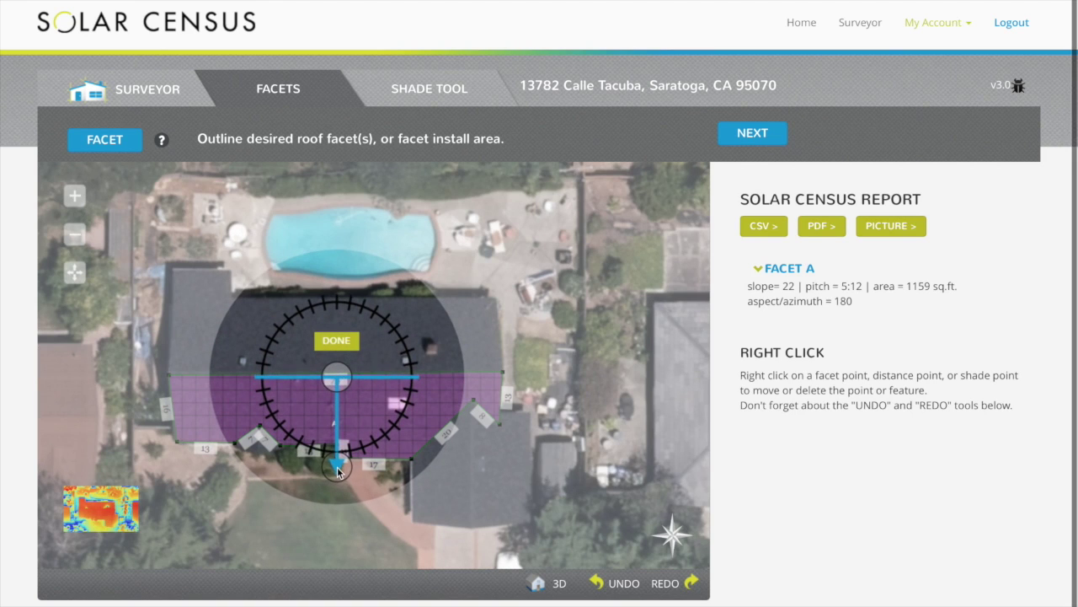
{"action": "left_click", "coordinate": [344, 341]}
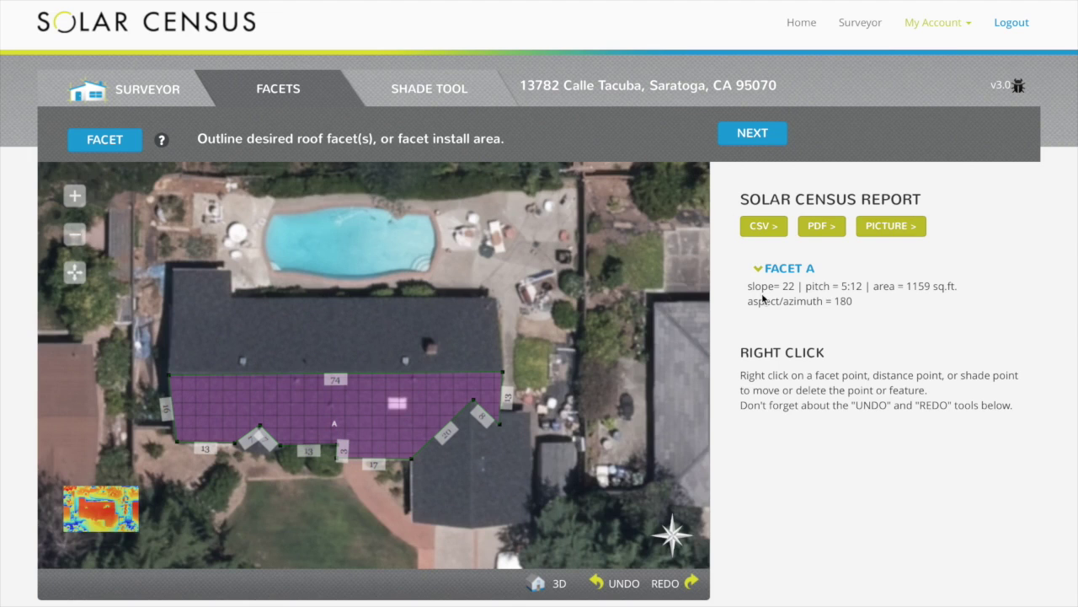
- Move on to panel layout with the facet and grid overlays hidden
{"action": "left_click", "coordinate": [750, 133]}
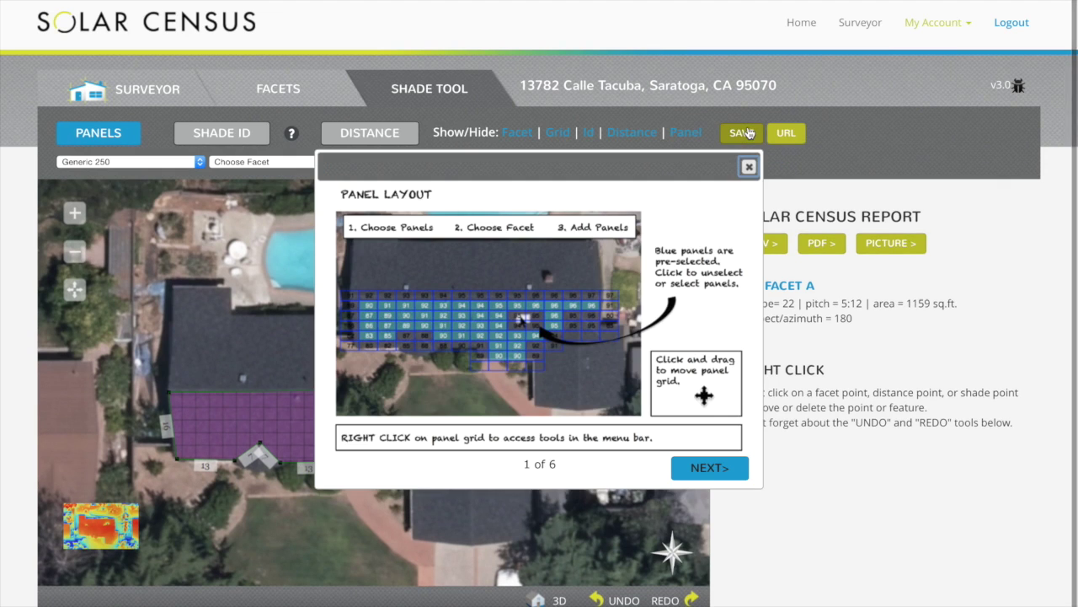
{"action": "left_click", "coordinate": [749, 167]}
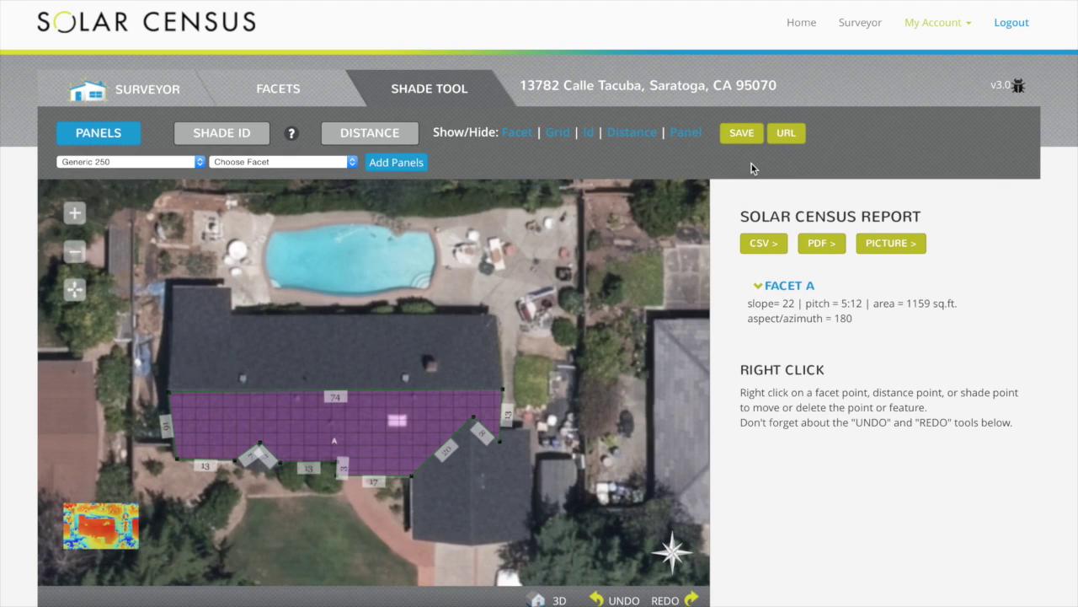
{"action": "left_click", "coordinate": [523, 135]}
{"action": "left_click", "coordinate": [559, 136]}
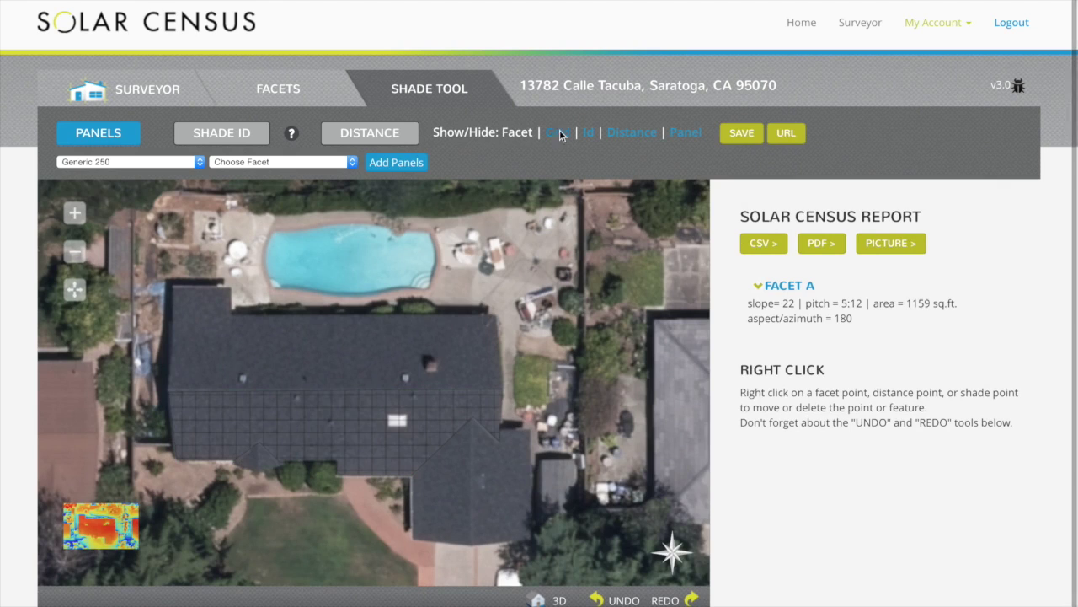
- Choose Generic 250 as the panel model and facet A as the target facet
{"action": "left_click", "coordinate": [93, 131]}
{"action": "left_click", "coordinate": [93, 131]}
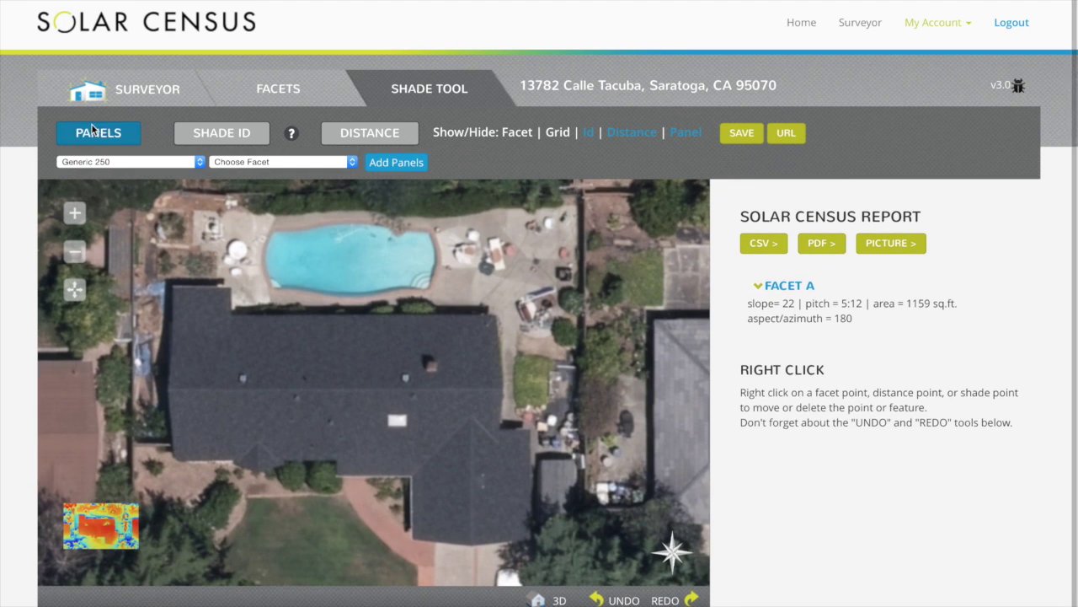
{"action": "left_click", "coordinate": [199, 166]}
{"action": "left_click", "coordinate": [199, 164]}
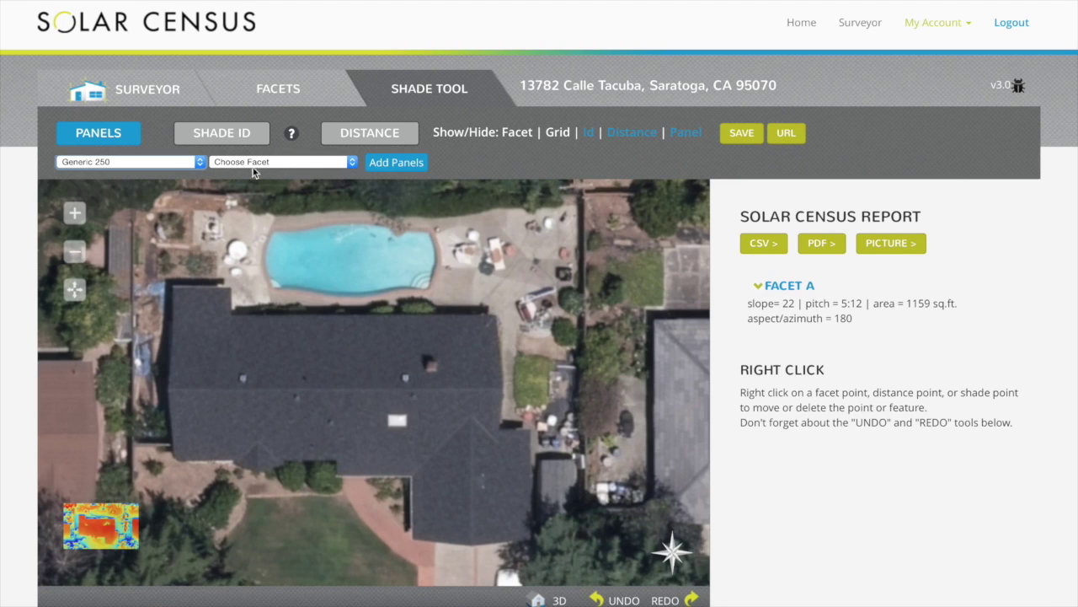
{"action": "left_click", "coordinate": [349, 164]}
{"action": "left_click", "coordinate": [347, 173]}
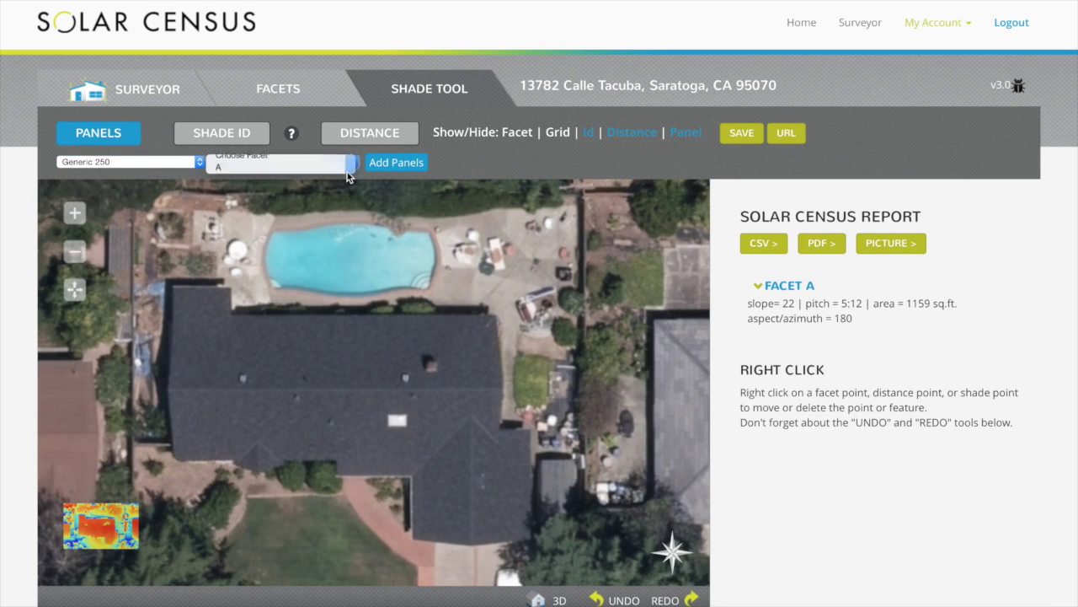
- Add a panel grid on facet A, leave out the cell marked 95, and complete placement
{"action": "left_click", "coordinate": [407, 165]}
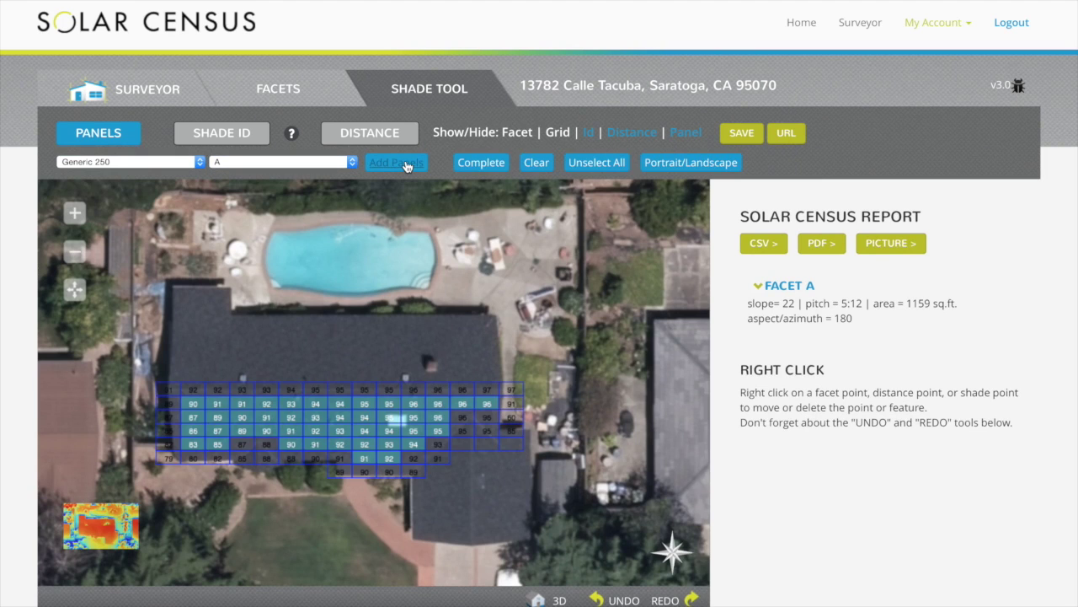
{"action": "left_click_drag", "start_coordinate": [329, 425], "coordinate": [326, 424]}
{"action": "left_click", "coordinate": [391, 418]}
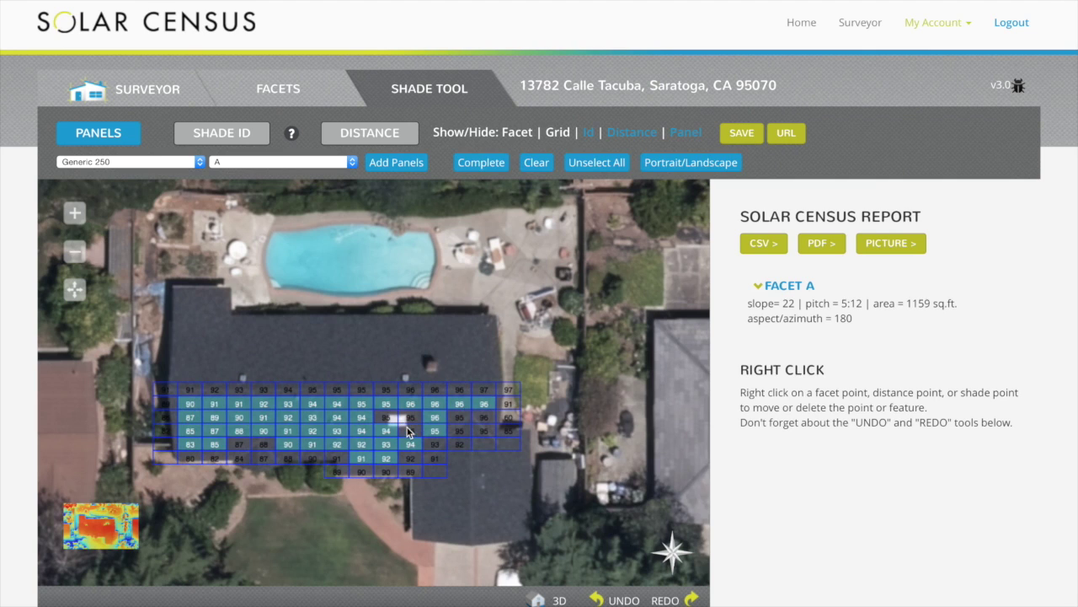
{"action": "left_click", "coordinate": [387, 350]}
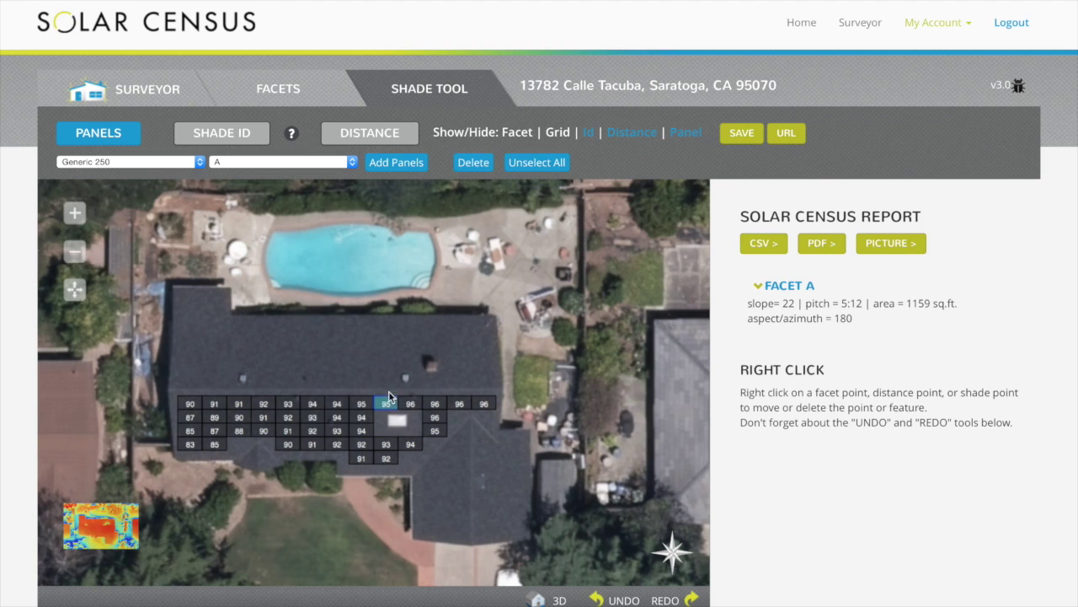
- Delete the seven right-end panels and then panel 94 from facet A's array
{"action": "left_click_drag", "start_coordinate": [380, 376], "coordinate": [509, 434]}
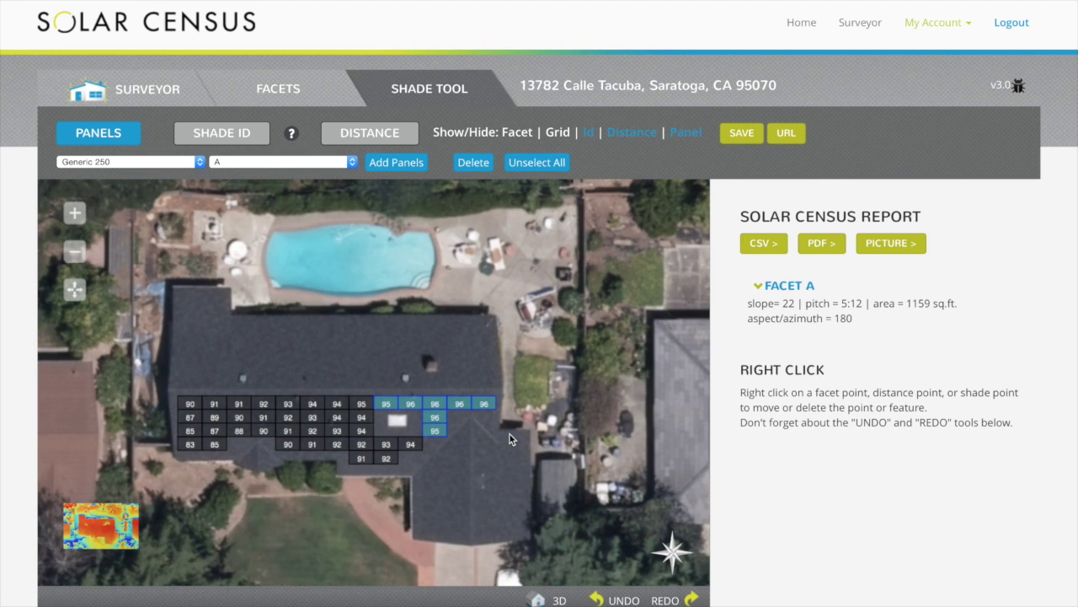
{"action": "left_click_drag", "start_coordinate": [447, 422], "coordinate": [448, 413]}
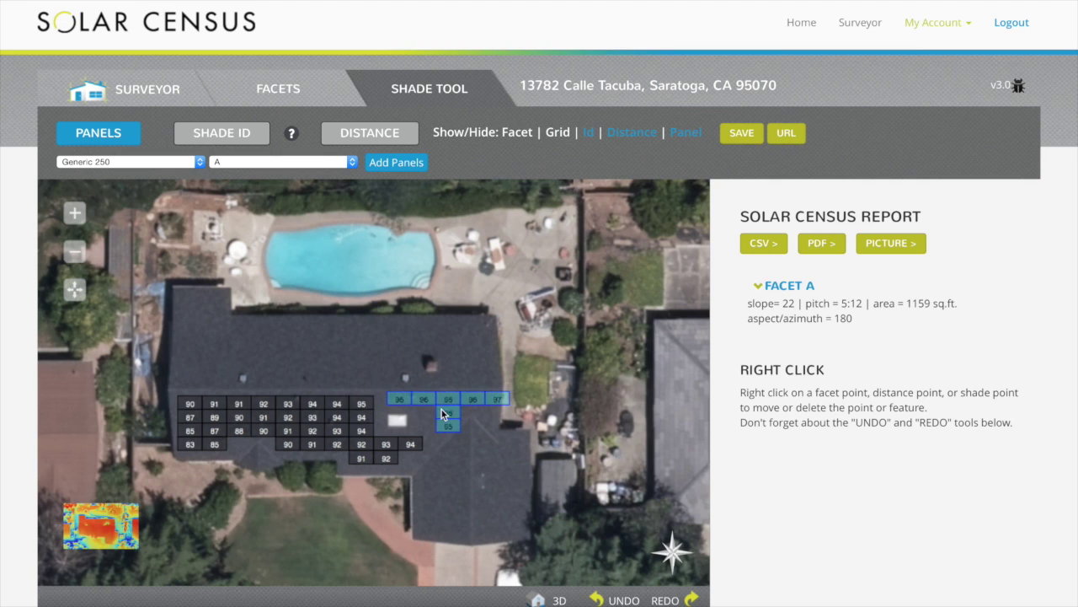
{"action": "right_click", "coordinate": [446, 409]}
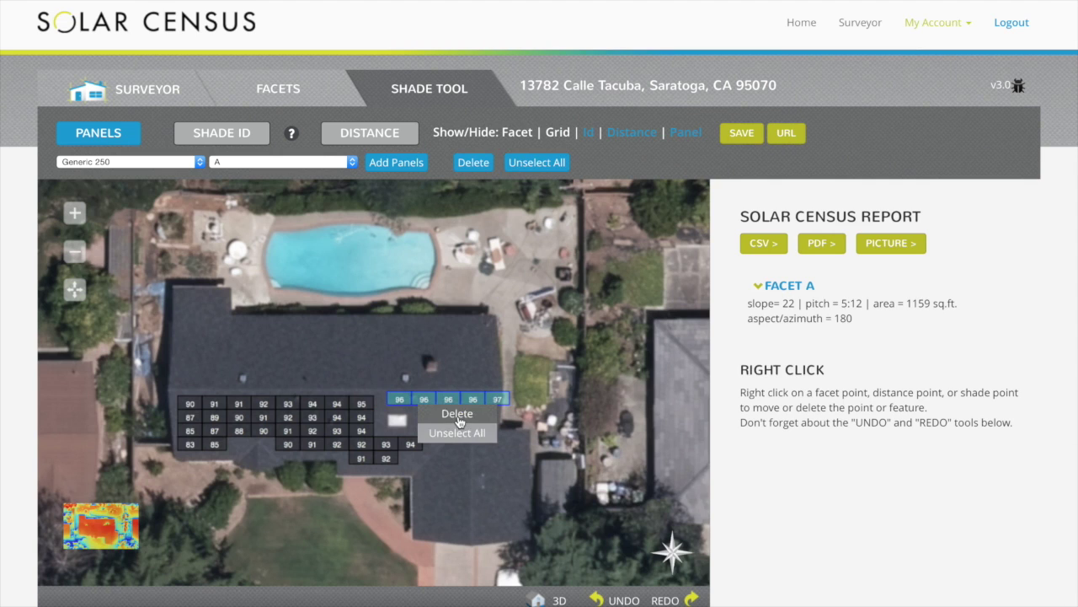
{"action": "left_click", "coordinate": [453, 412]}
{"action": "left_click", "coordinate": [410, 443]}
{"action": "right_click", "coordinate": [410, 443]}
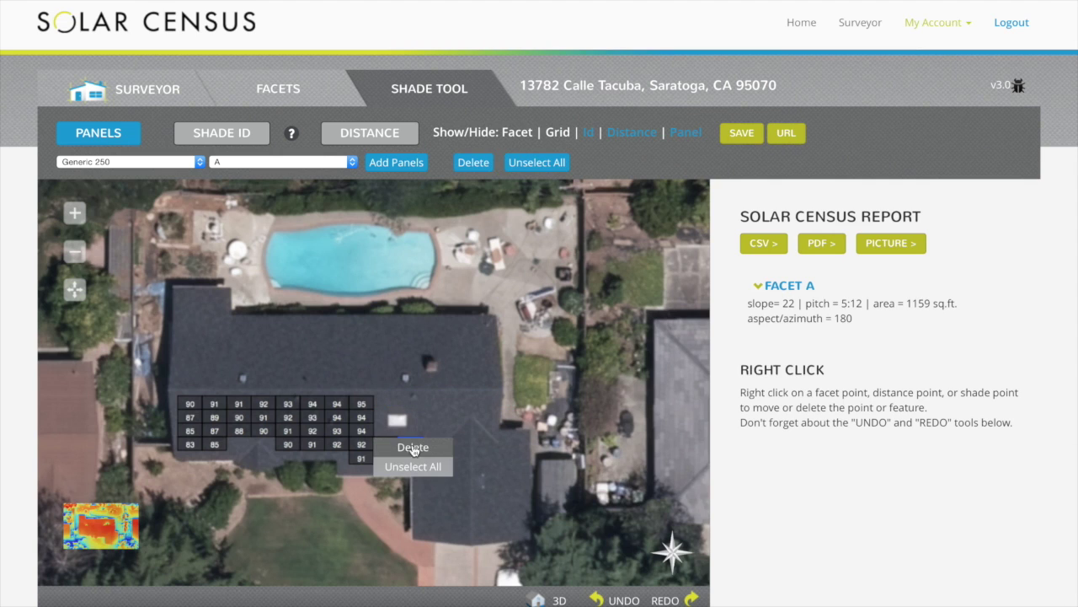
{"action": "left_click", "coordinate": [416, 447]}
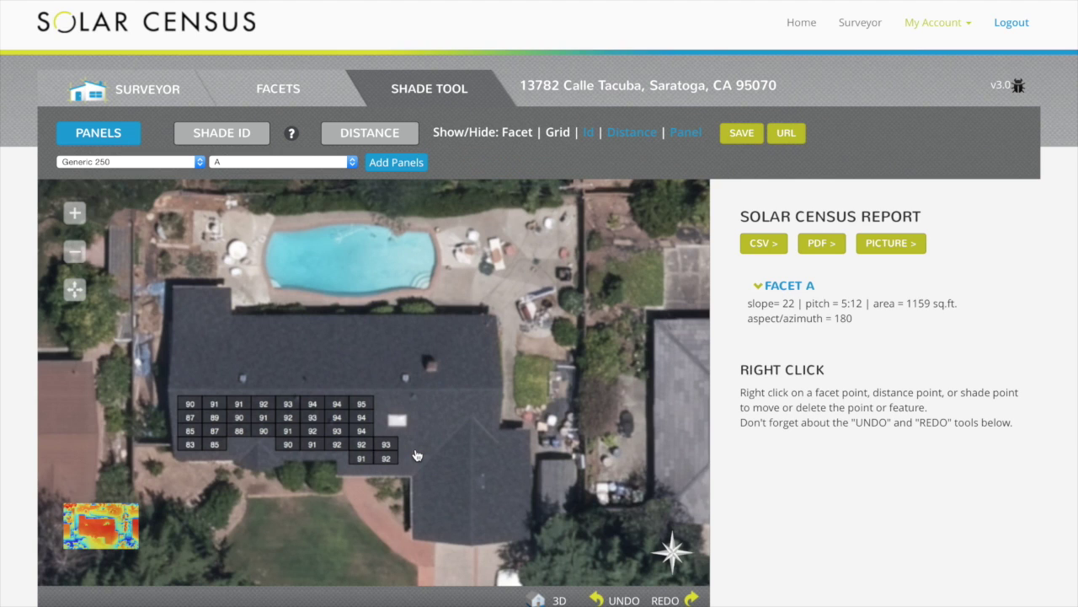
{"action": "left_click", "coordinate": [560, 599]}
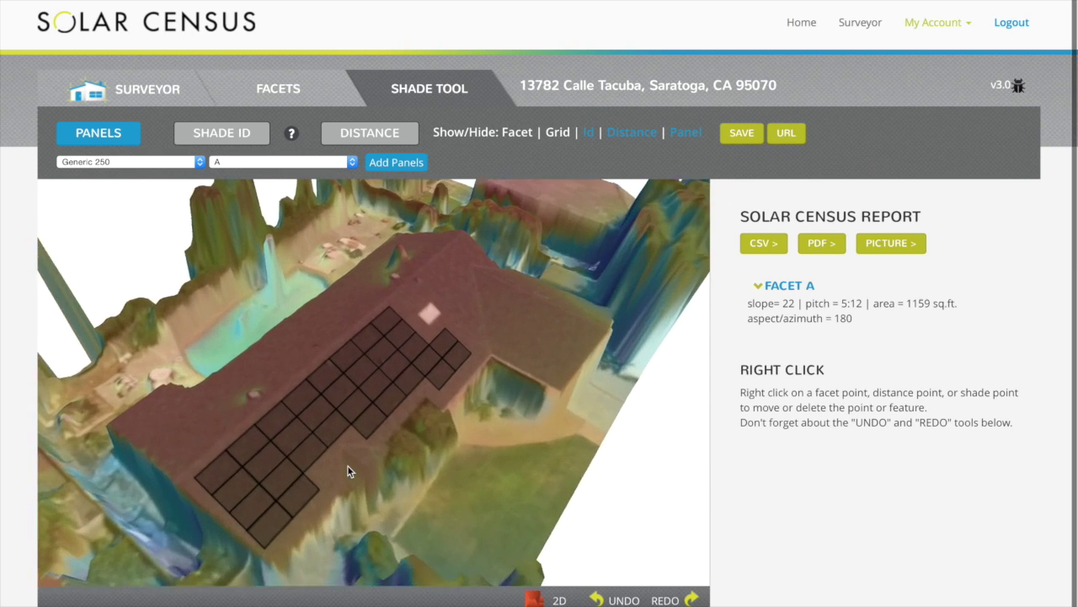
{"action": "left_click", "coordinate": [559, 600]}
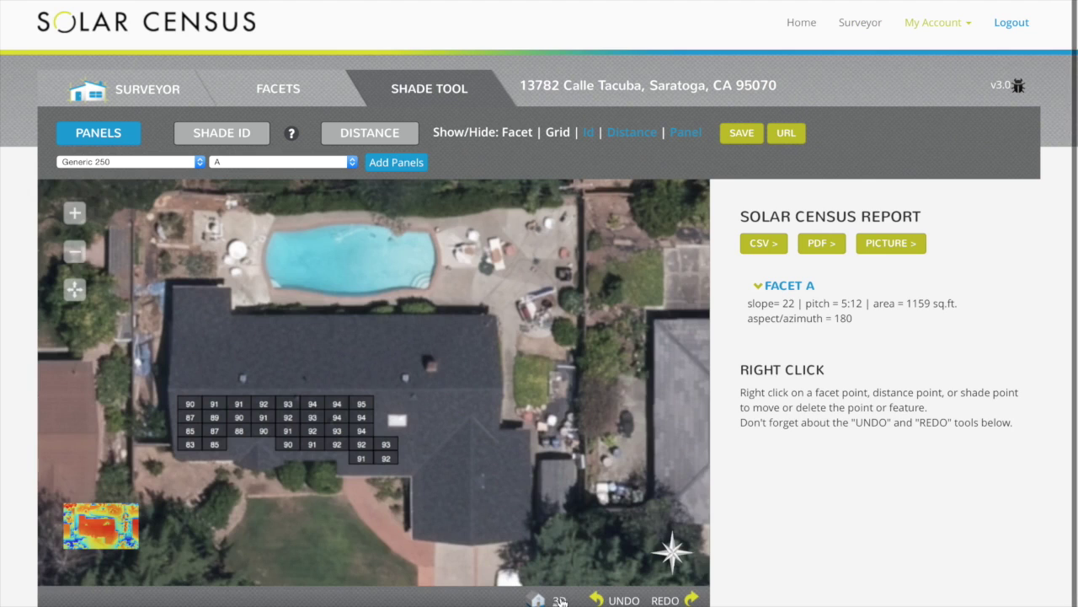
- Expand Facet A's report to view the 33-panel array's 91% annual average and monthly figures
{"action": "left_click", "coordinate": [786, 288]}
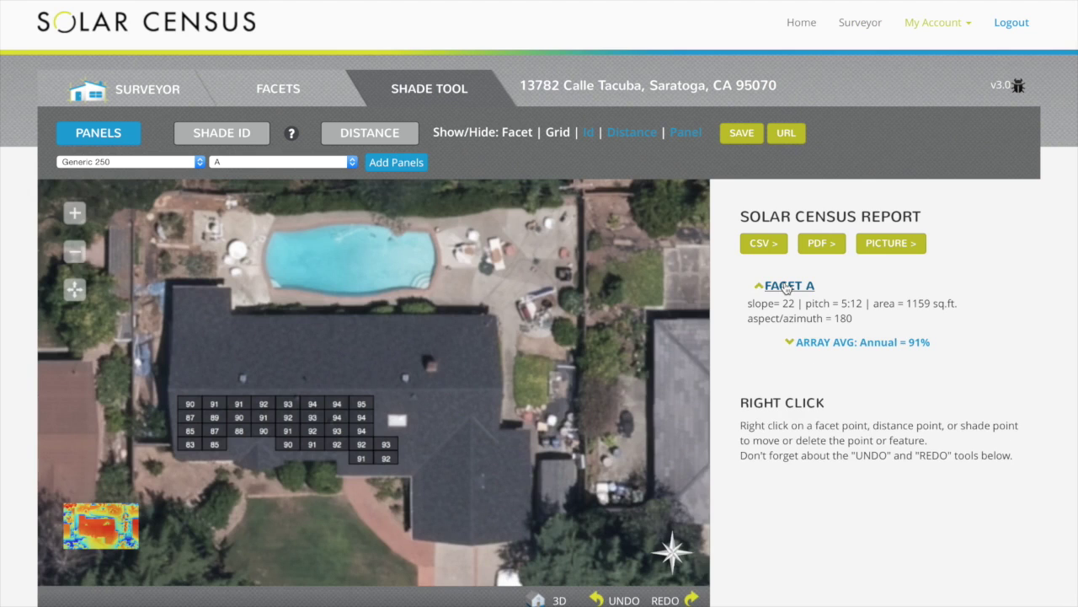
{"action": "left_click", "coordinate": [832, 344]}
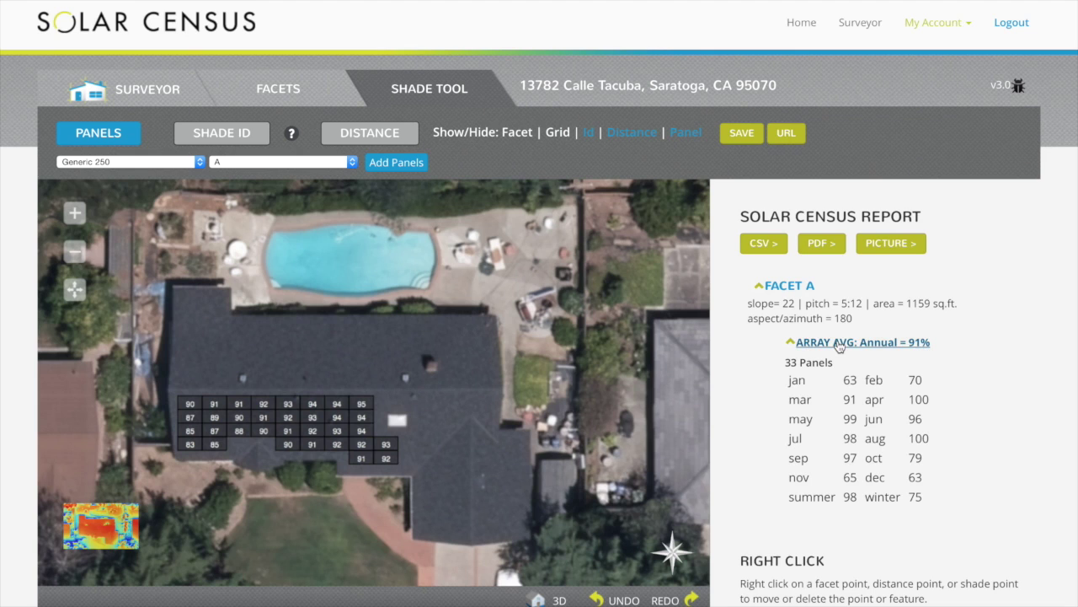
{"action": "left_click", "coordinate": [839, 346]}
- Place shade-ID points 0–3 at the array corners and point 4 on its right edge
{"action": "left_click", "coordinate": [262, 138]}
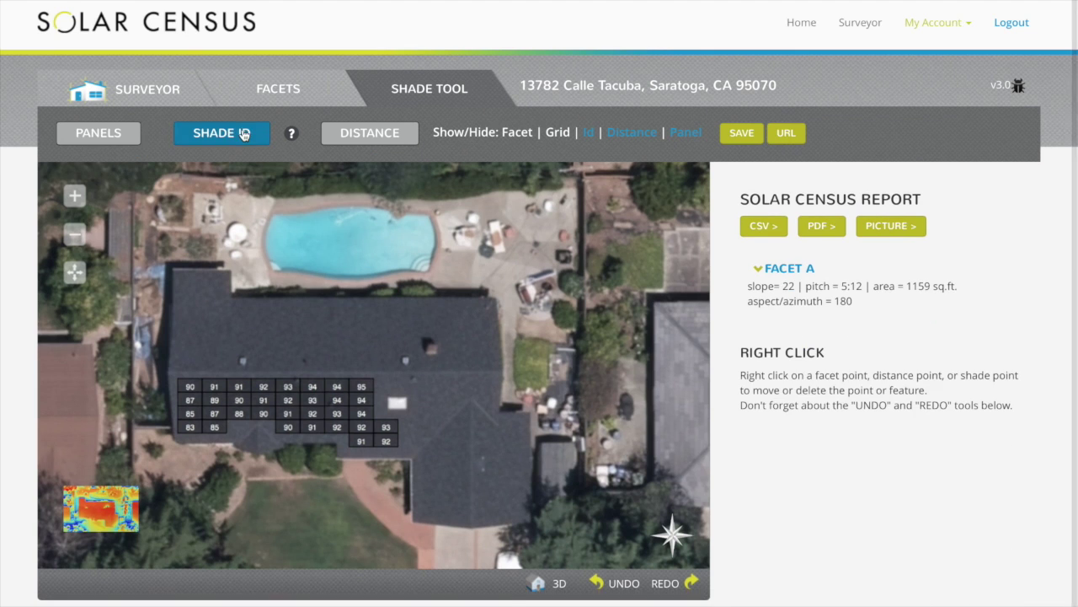
{"action": "left_click", "coordinate": [373, 379]}
{"action": "left_click", "coordinate": [177, 379]}
{"action": "left_click", "coordinate": [178, 430]}
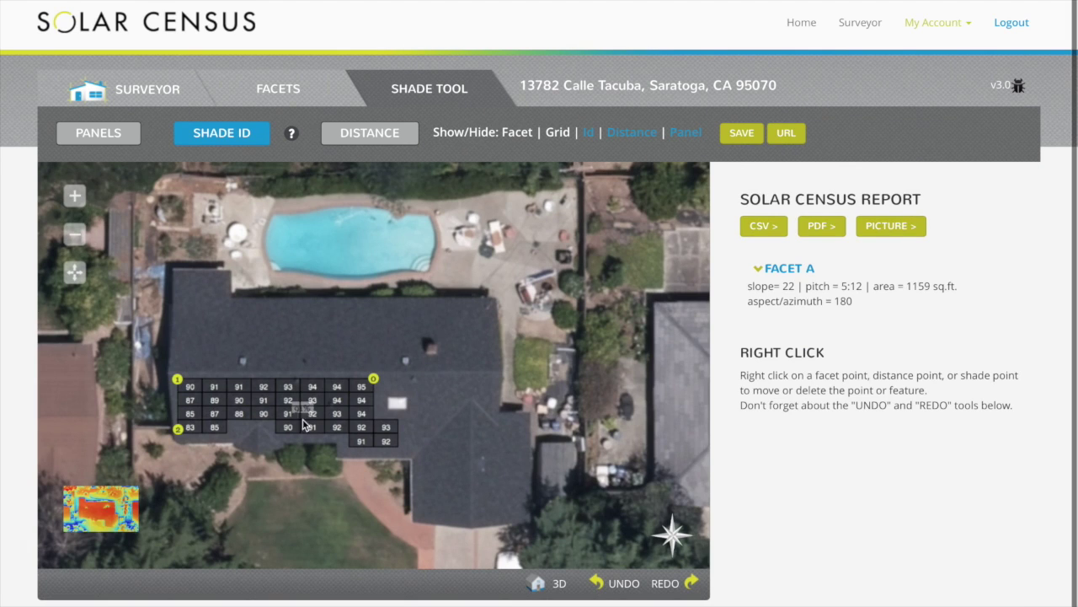
{"action": "left_click", "coordinate": [397, 444]}
{"action": "left_click_drag", "start_coordinate": [398, 448], "coordinate": [398, 421]}
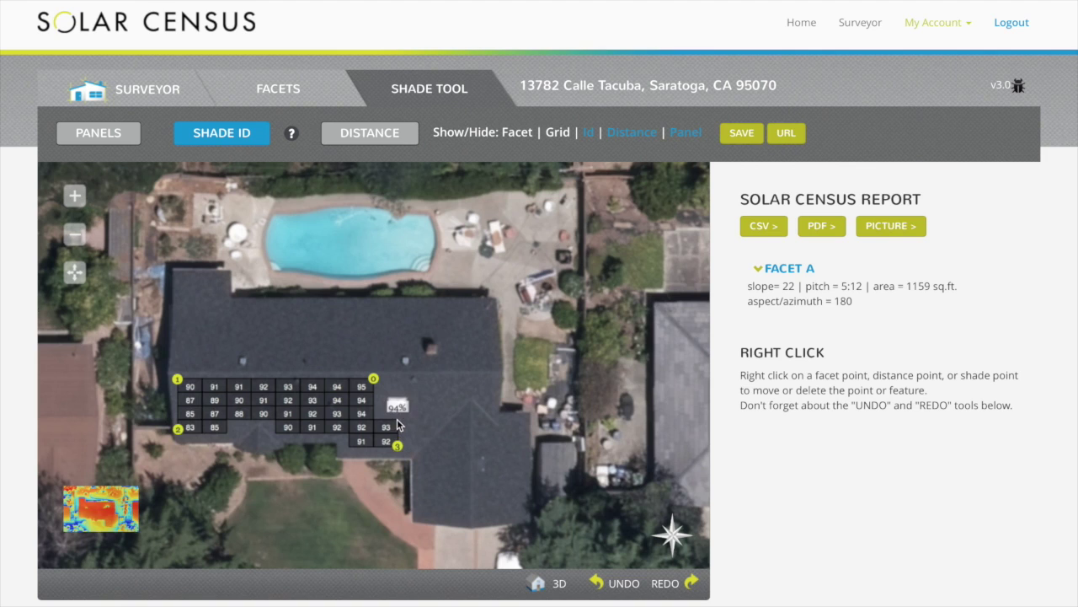
{"action": "right_click", "coordinate": [397, 420]}
{"action": "left_click", "coordinate": [414, 455]}
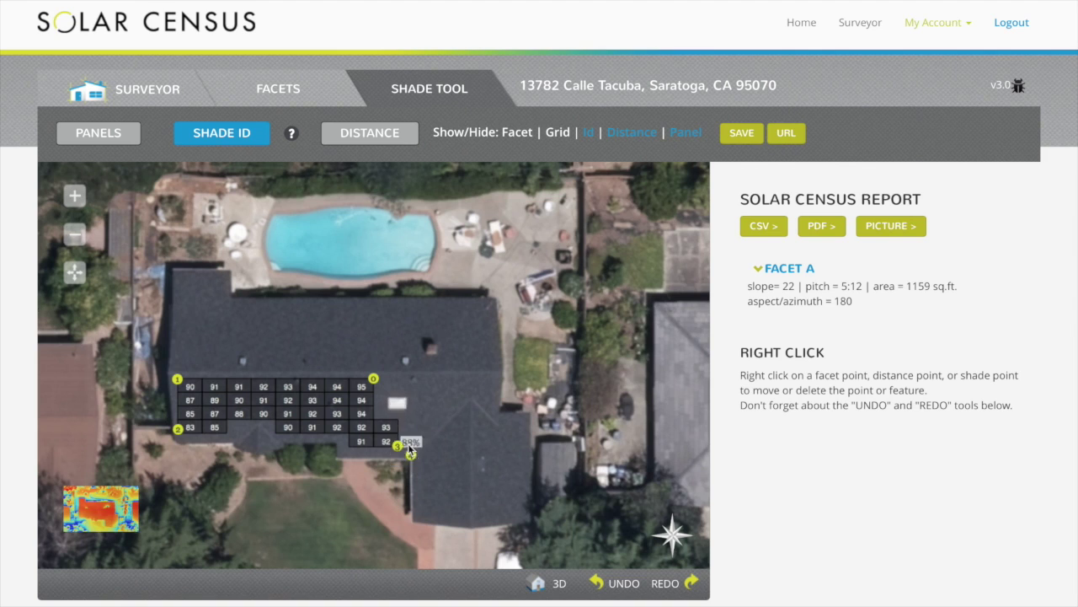
{"action": "left_click", "coordinate": [398, 421]}
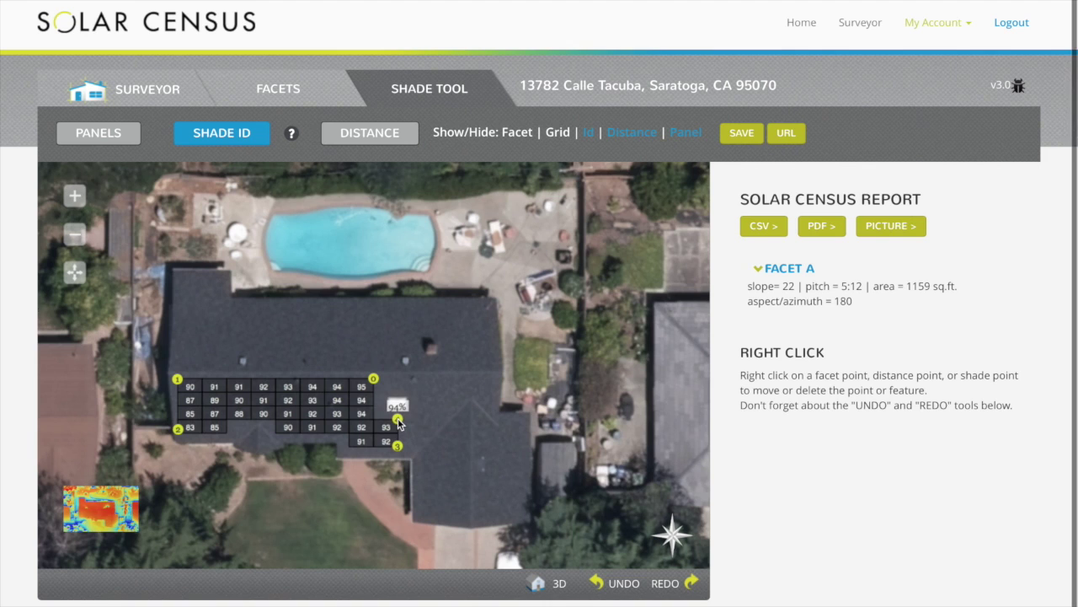
- Review Facet A's shade results, including ID 0's monthly values
{"action": "left_click", "coordinate": [799, 274]}
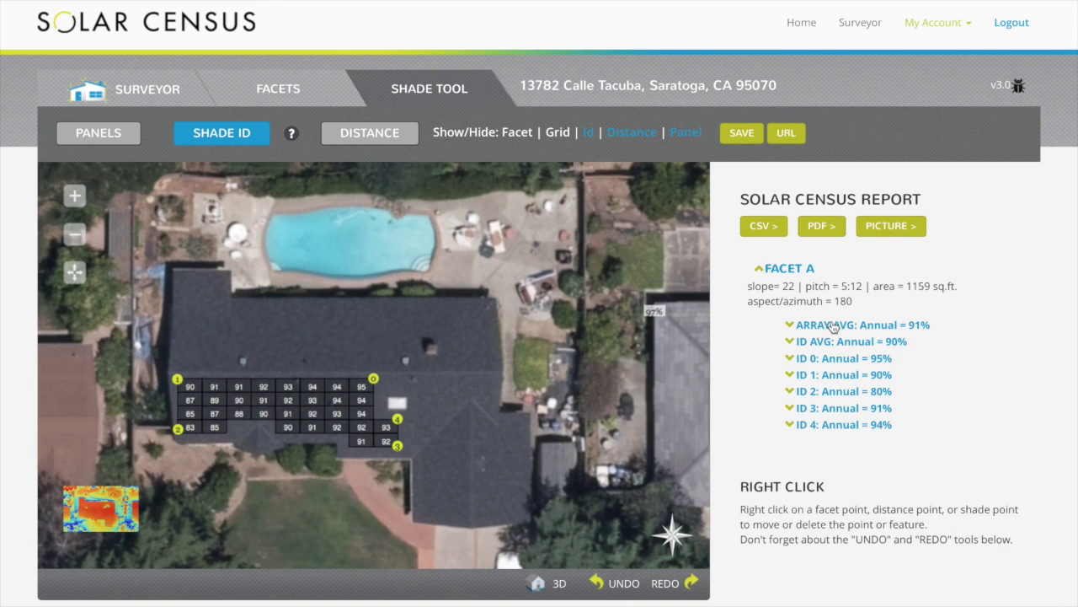
{"action": "left_click", "coordinate": [854, 360]}
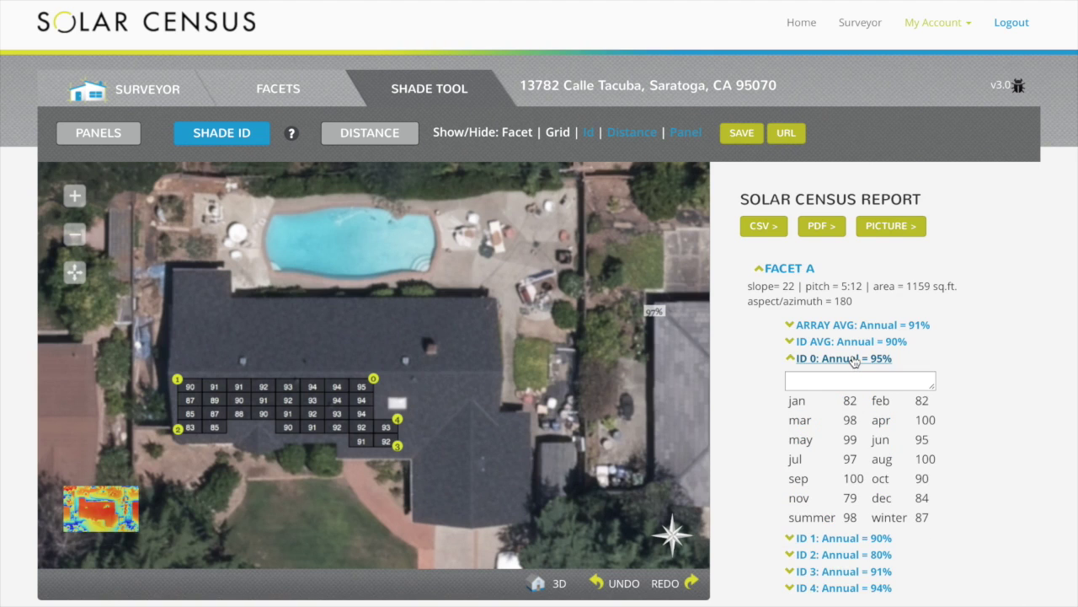
{"action": "left_click", "coordinate": [854, 359]}
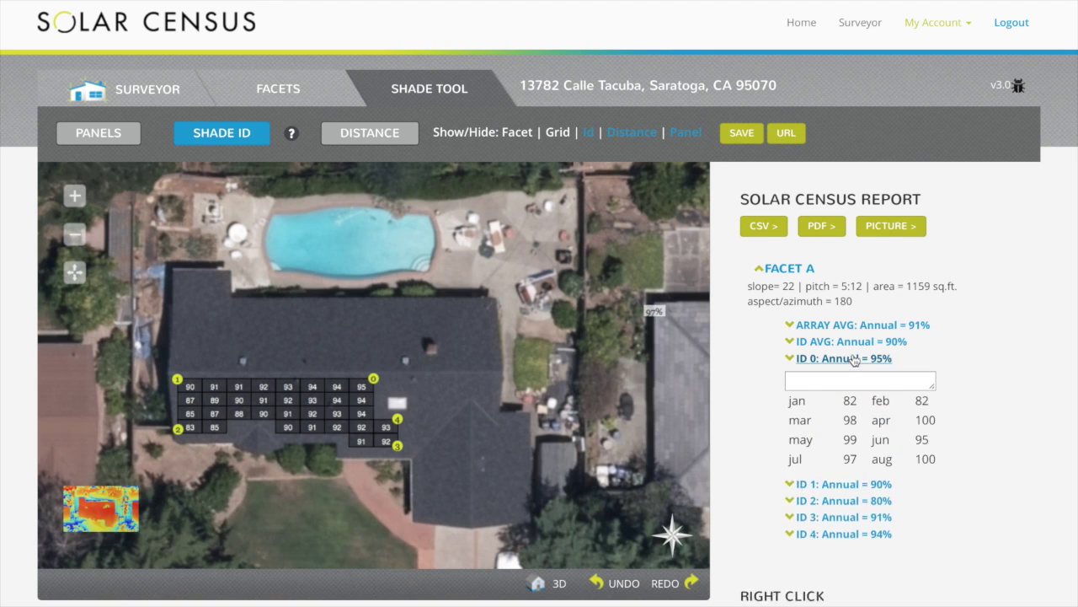
{"action": "left_click", "coordinate": [798, 267]}
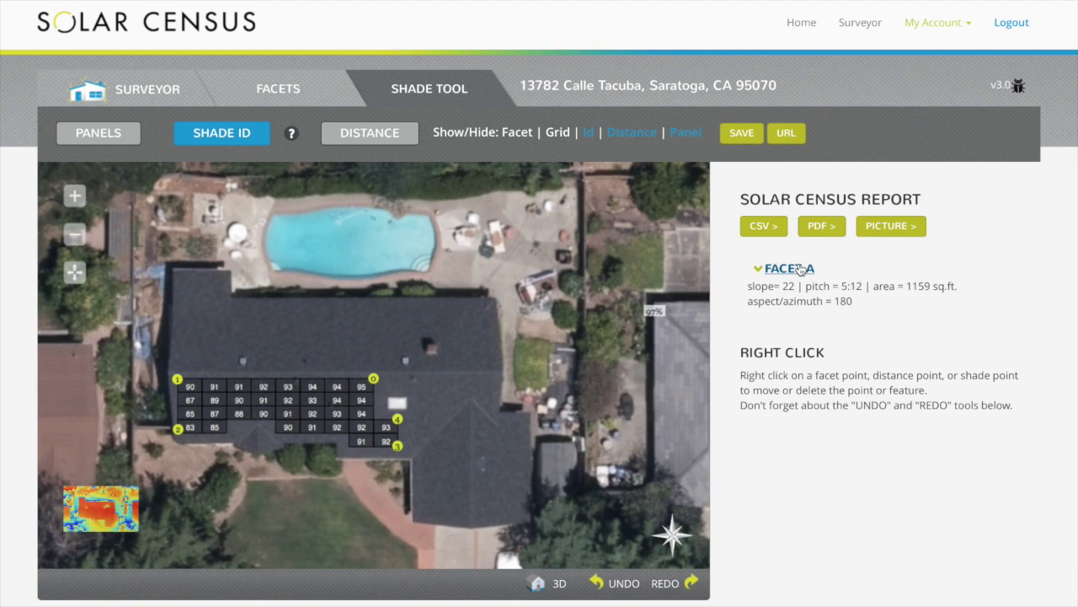
- Add a slope line to point 4, a 28.3 line east of point 0, and a 15 height line
{"action": "left_click", "coordinate": [392, 135]}
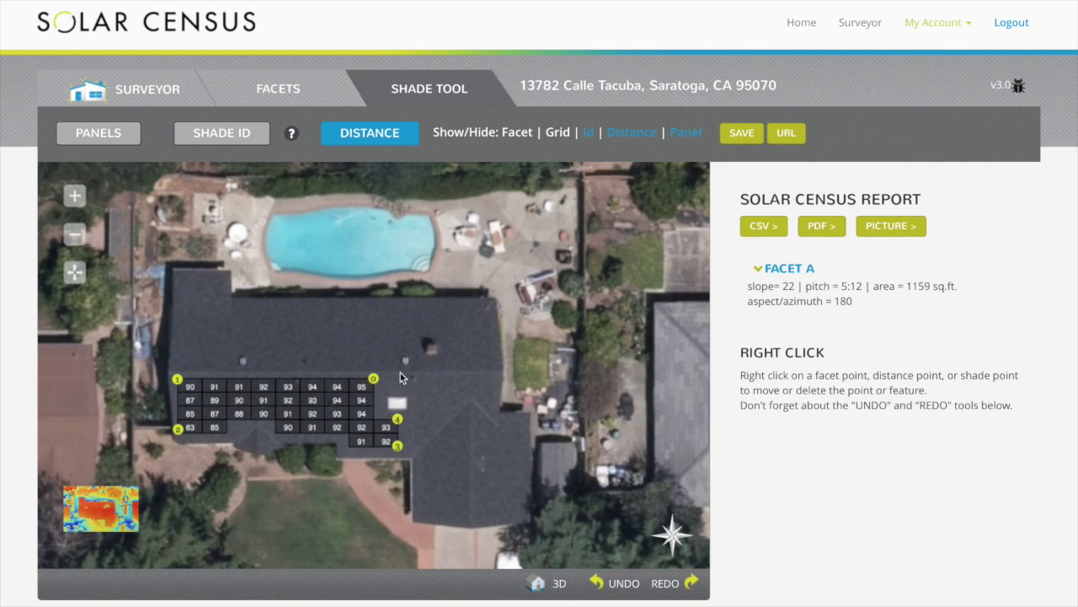
{"action": "left_click_drag", "start_coordinate": [397, 371], "coordinate": [398, 418]}
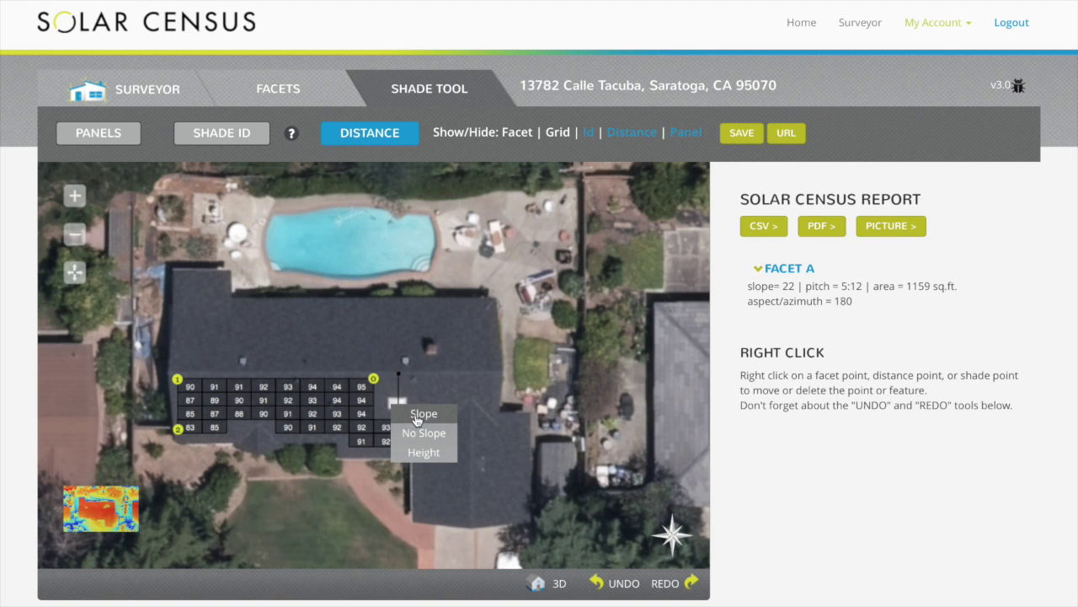
{"action": "left_click", "coordinate": [419, 416]}
{"action": "left_click_drag", "start_coordinate": [375, 379], "coordinate": [502, 378]}
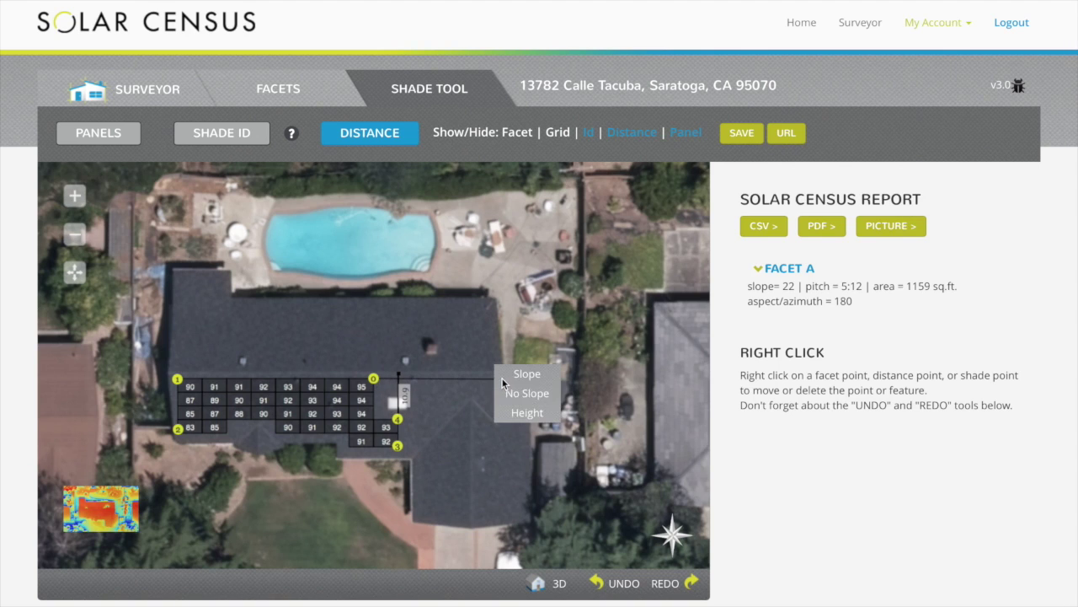
{"action": "left_click", "coordinate": [516, 393]}
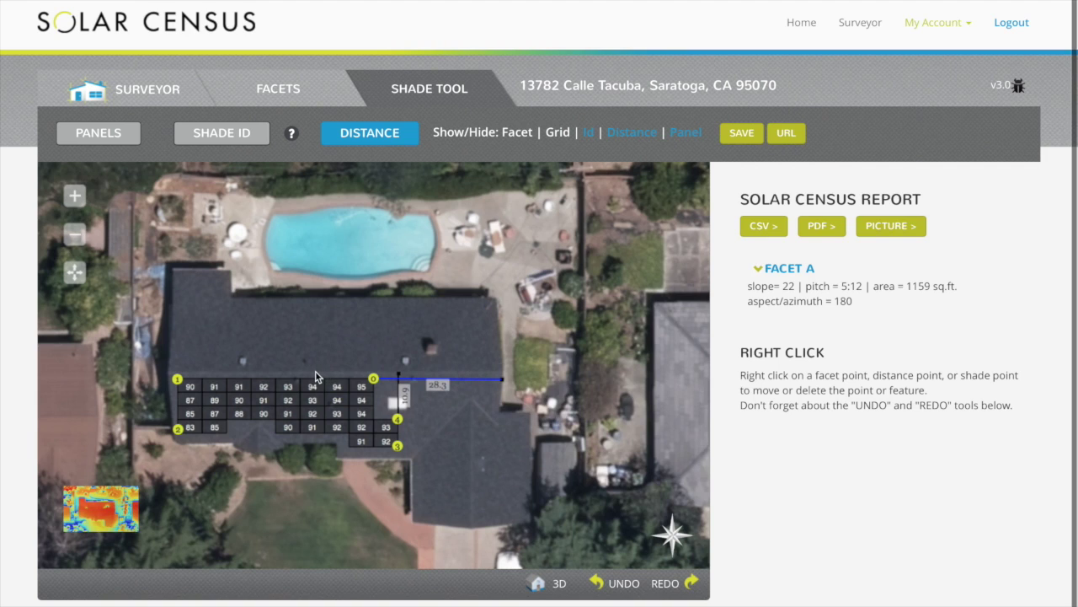
{"action": "left_click_drag", "start_coordinate": [316, 372], "coordinate": [451, 266]}
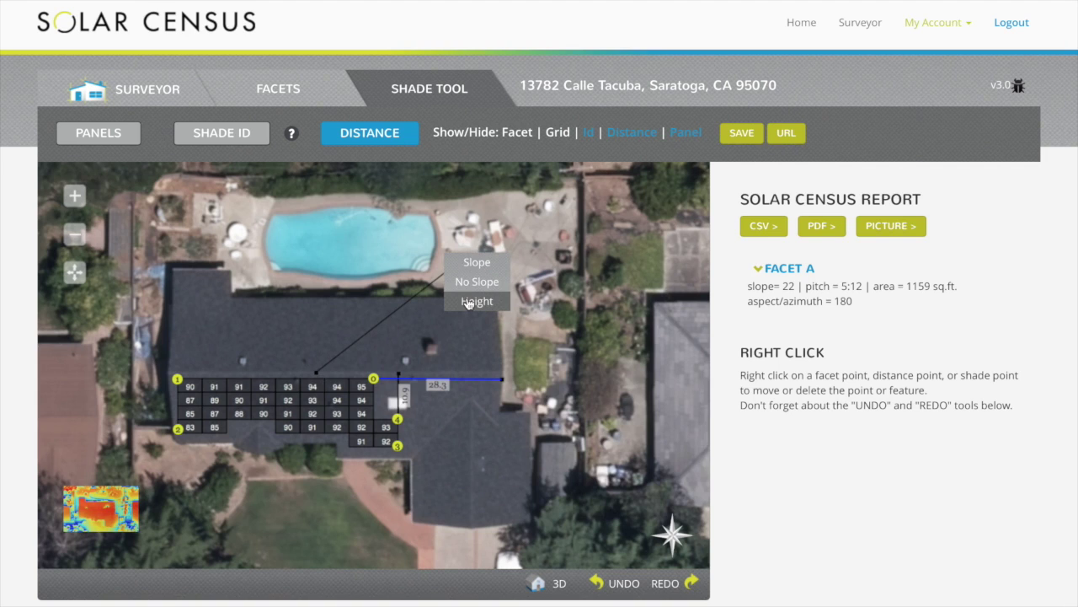
{"action": "left_click", "coordinate": [468, 302]}
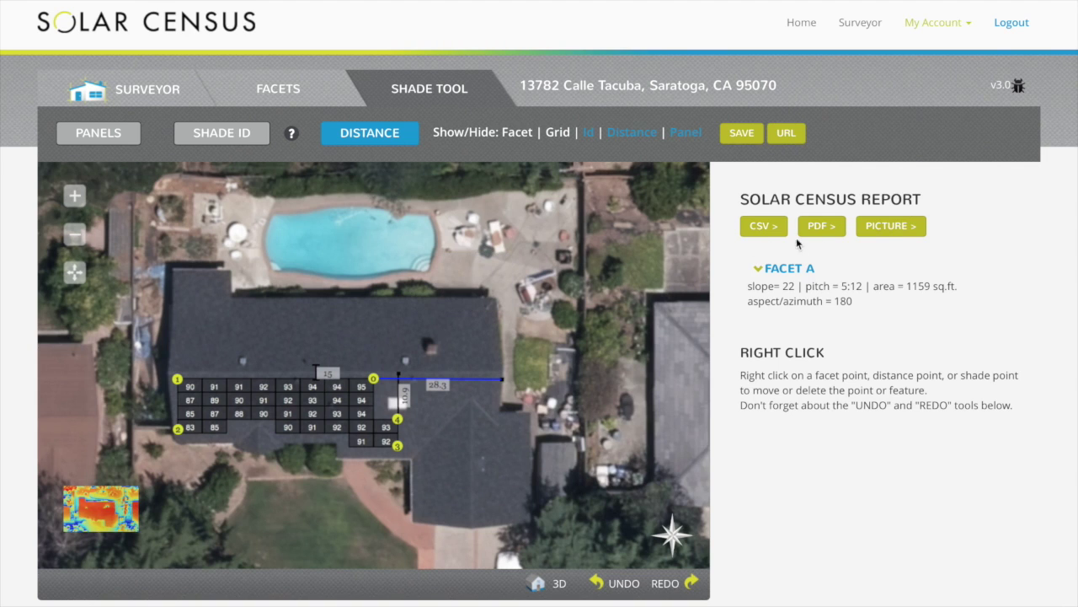
- Generate a PDF report with 'ABC Solar' as preparer, then export the survey data to CSV
{"action": "left_click", "coordinate": [822, 227]}
{"action": "type", "text": "ABC Sola"}
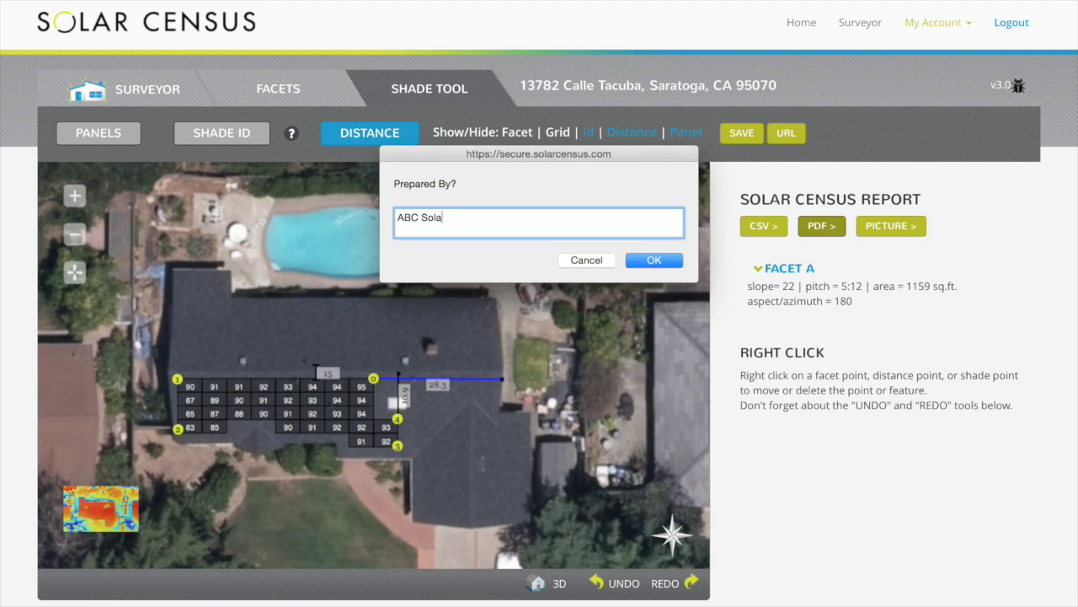
{"action": "type", "text": "r"}
{"action": "key", "text": "Return"}
{"action": "left_click", "coordinate": [452, 8]}
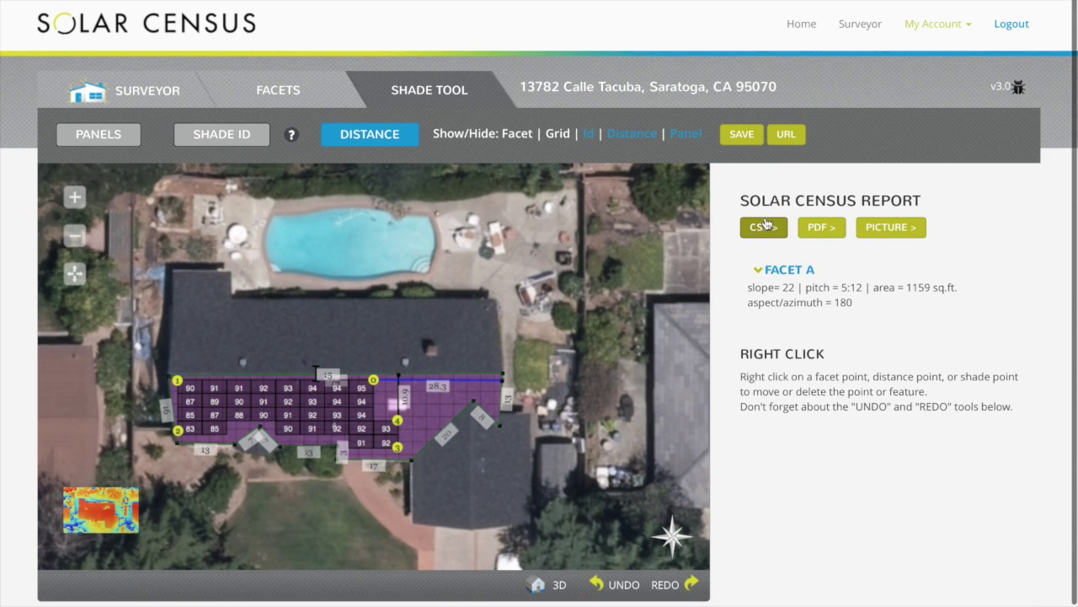
{"action": "left_click", "coordinate": [766, 229]}
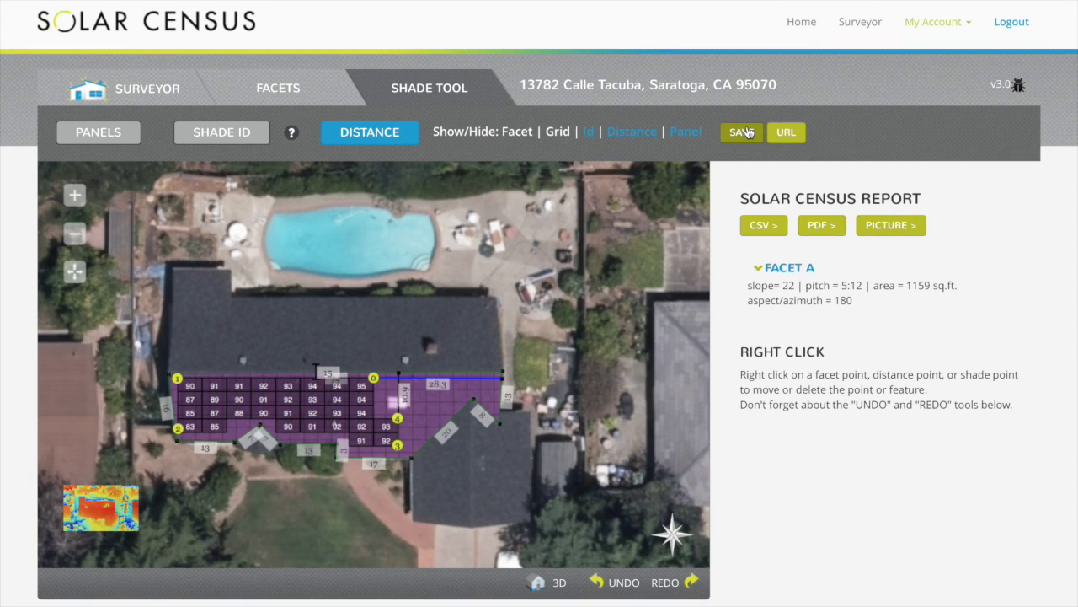
- In the account's panel settings, enter a new panel with make Kyocera and model KD 325
{"action": "left_click", "coordinate": [804, 23]}
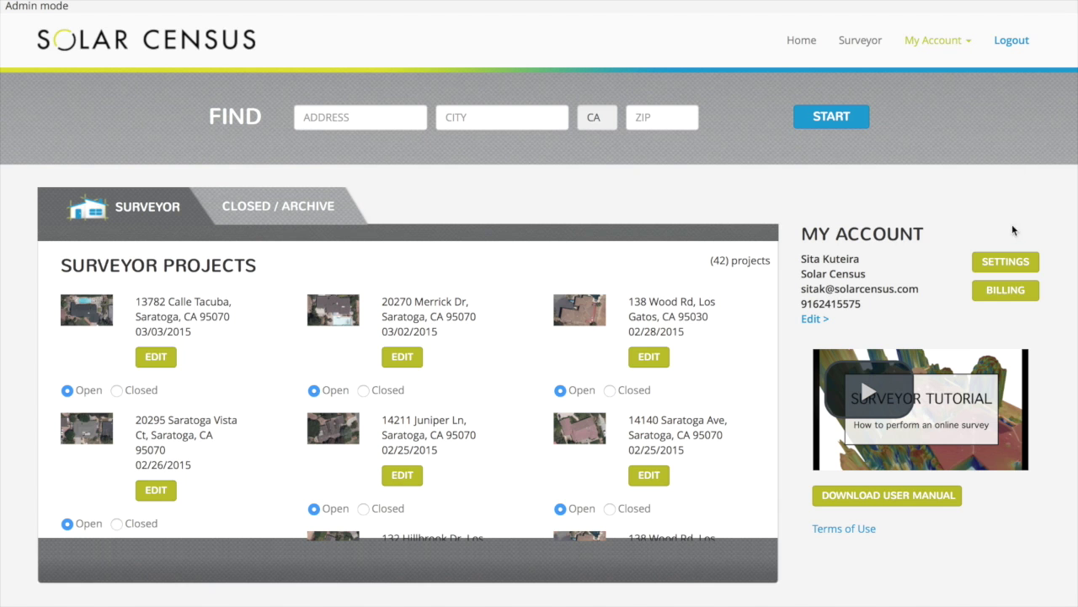
{"action": "left_click", "coordinate": [1010, 266]}
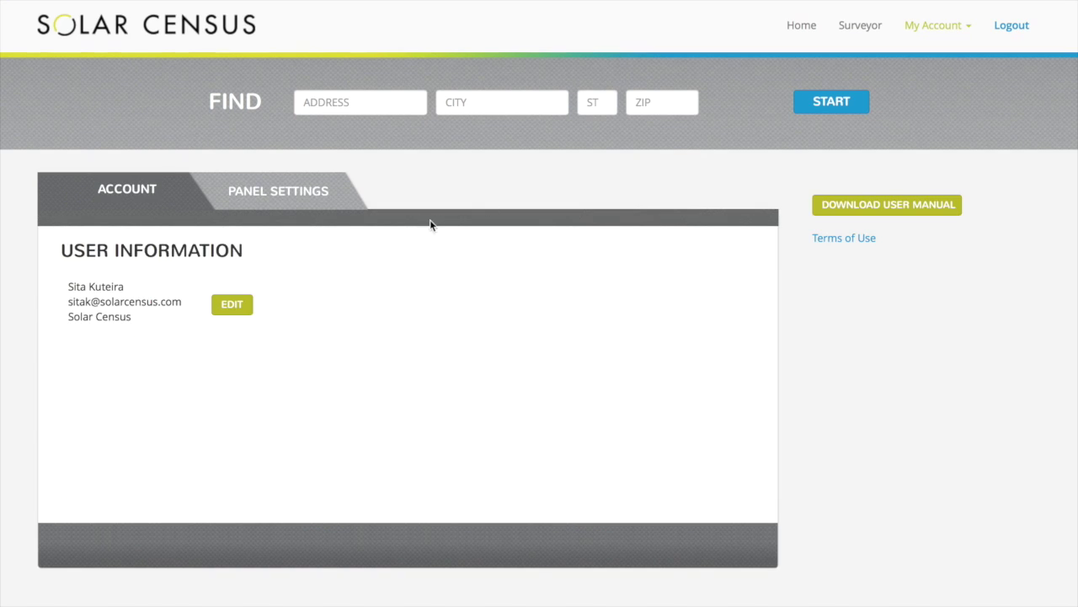
{"action": "left_click", "coordinate": [309, 187]}
{"action": "left_click", "coordinate": [236, 310]}
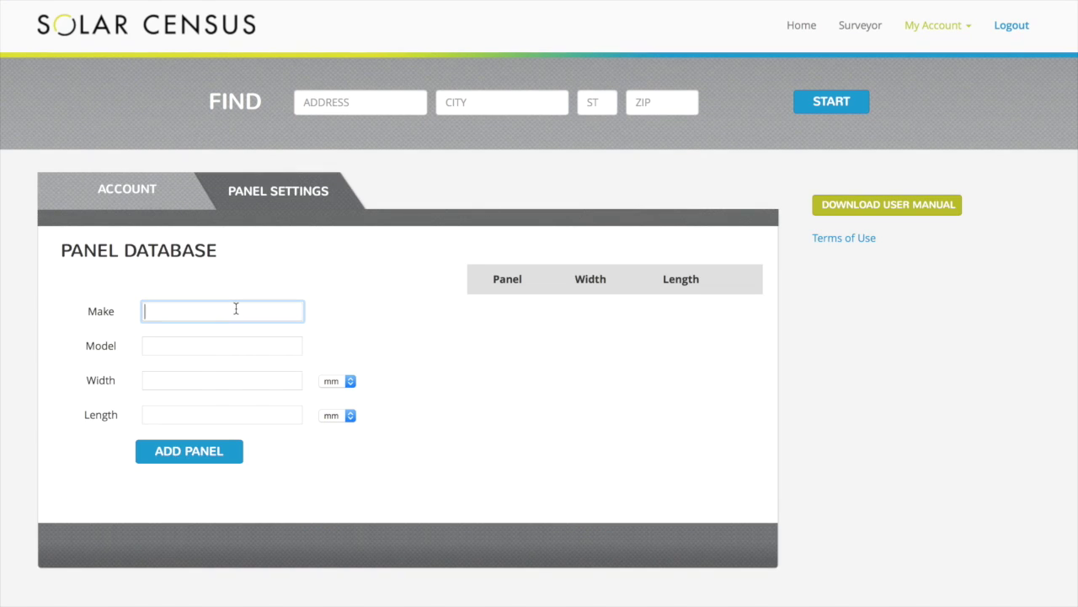
{"action": "type", "text": "Kyocera"}
{"action": "key", "text": "Tab"}
{"action": "type", "text": "KD 325"}
- Give the panel a width of 52 in and length of 65 in, and add it to the database
{"action": "key", "text": "Tab"}
{"action": "type", "text": "52"}
{"action": "left_click", "coordinate": [341, 380]}
{"action": "left_click", "coordinate": [333, 403]}
{"action": "left_click", "coordinate": [257, 414]}
{"action": "type", "text": "65"}
{"action": "left_click", "coordinate": [341, 414]}
{"action": "left_click", "coordinate": [341, 439]}
{"action": "left_click", "coordinate": [217, 448]}
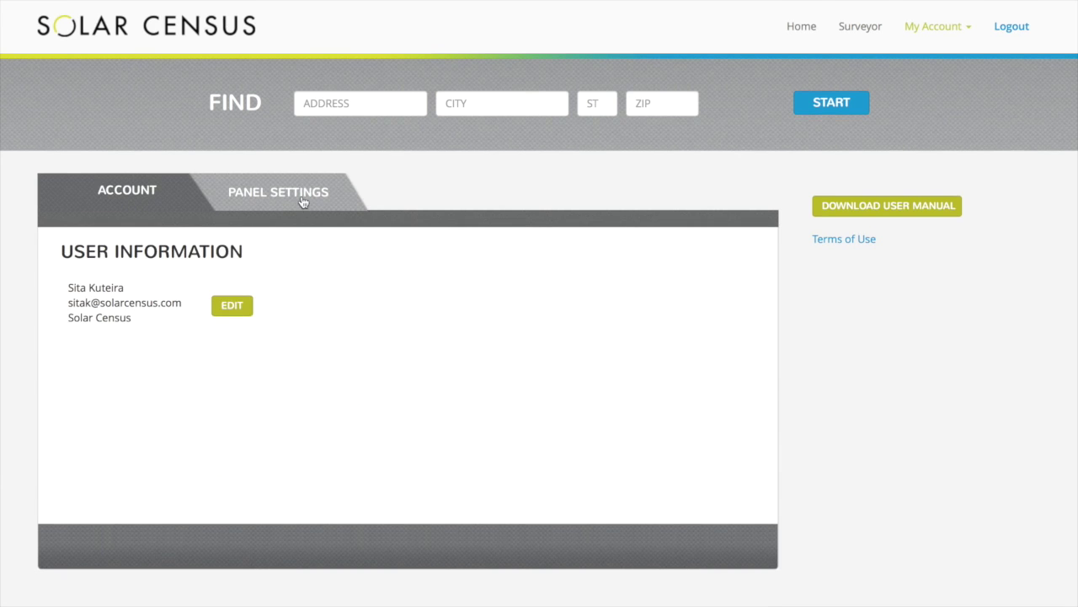